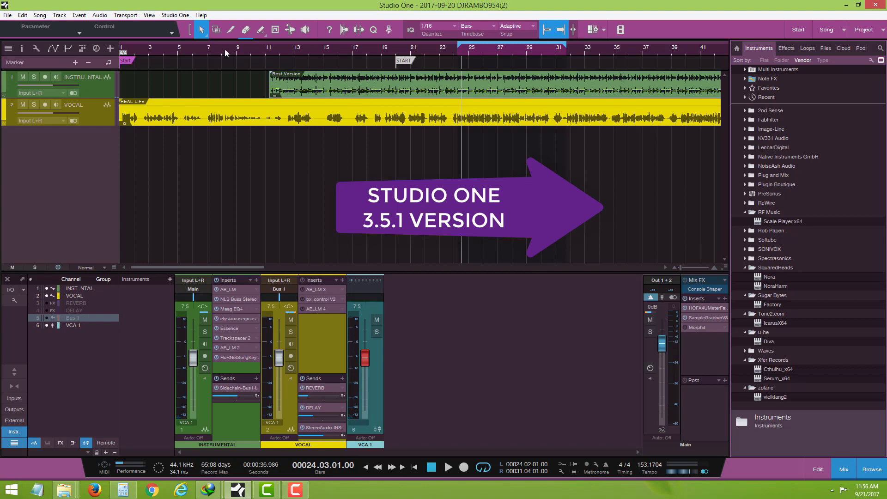
# Step: Check the installed Studio One version in the program's About information
pyautogui.click(204, 17)
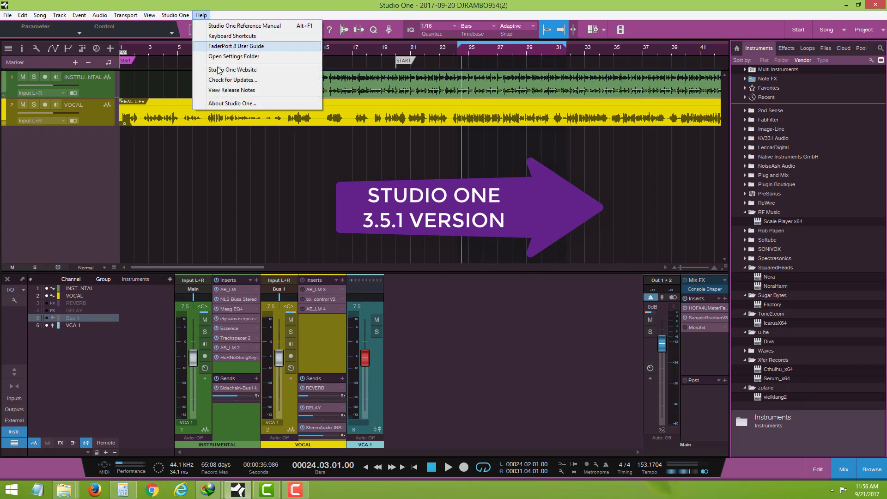
pyautogui.click(224, 104)
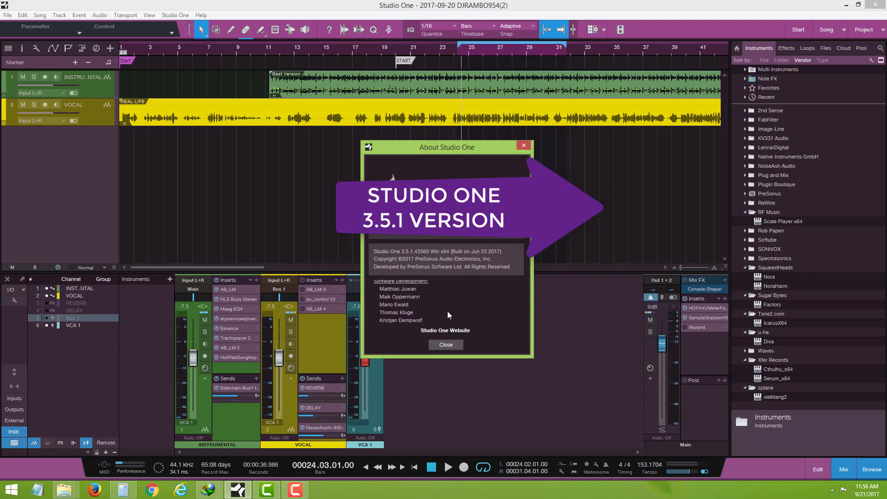
pyautogui.click(446, 345)
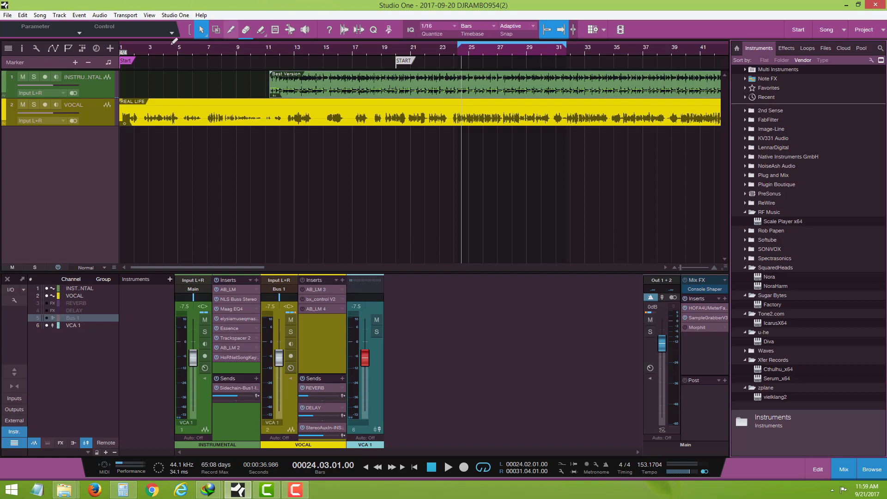
# Step: Mute the vocal and play the instrumental alone from around bar 10, switching looping off during playback
pyautogui.click(257, 49)
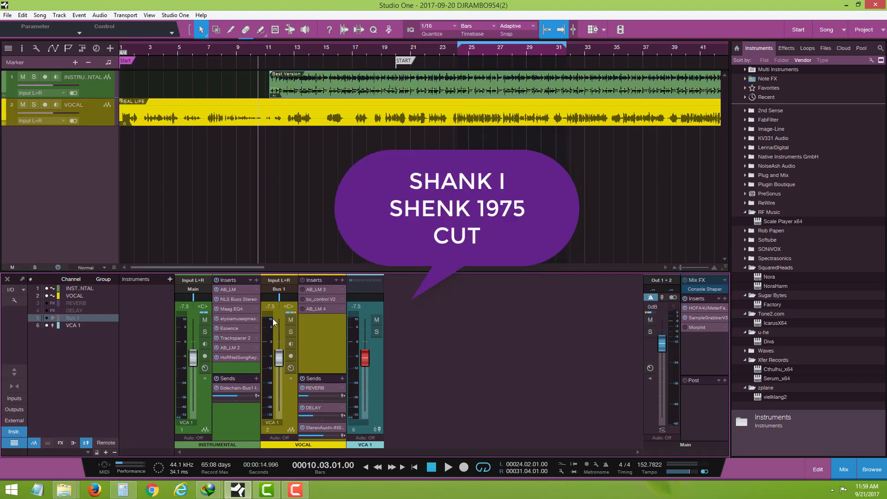
pyautogui.click(290, 320)
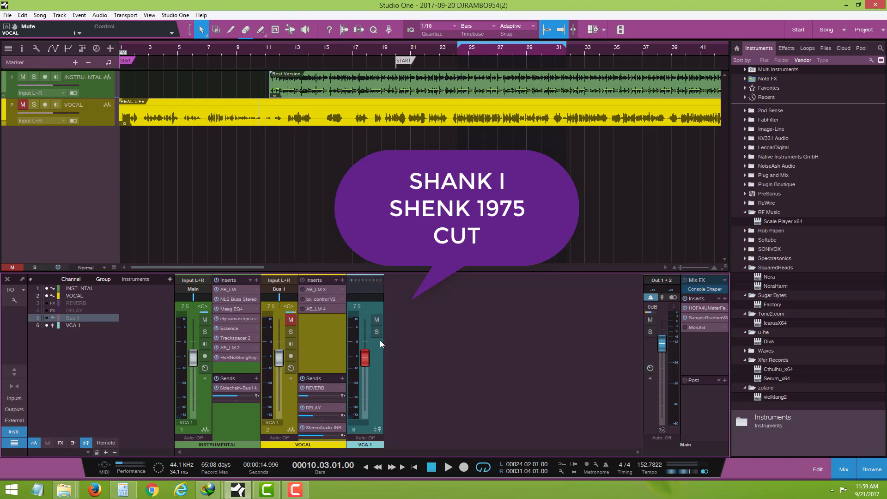
pyautogui.click(448, 470)
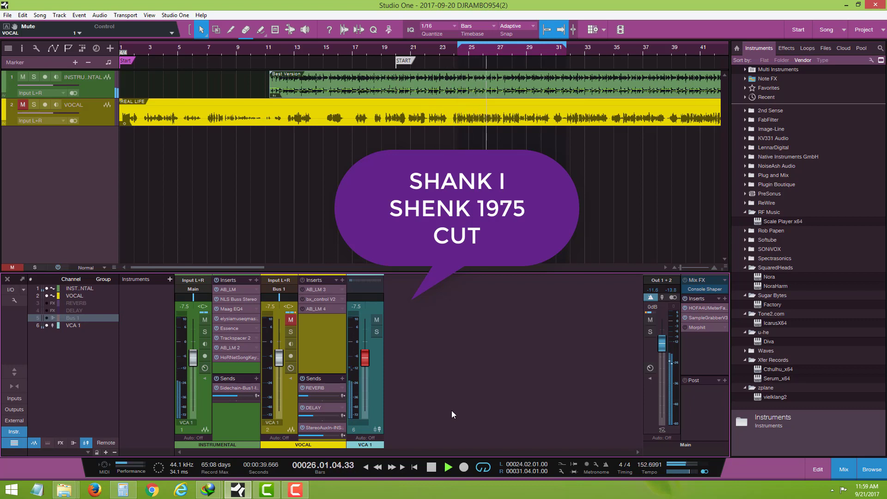
pyautogui.click(488, 471)
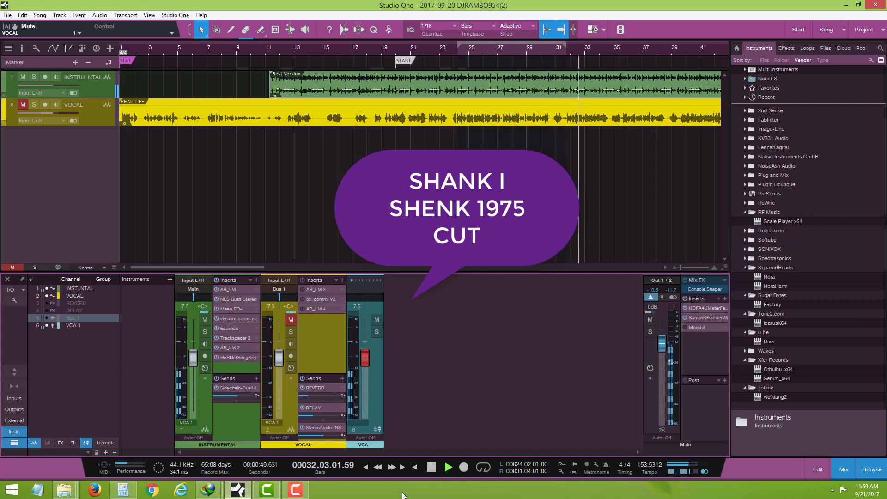
pyautogui.click(431, 467)
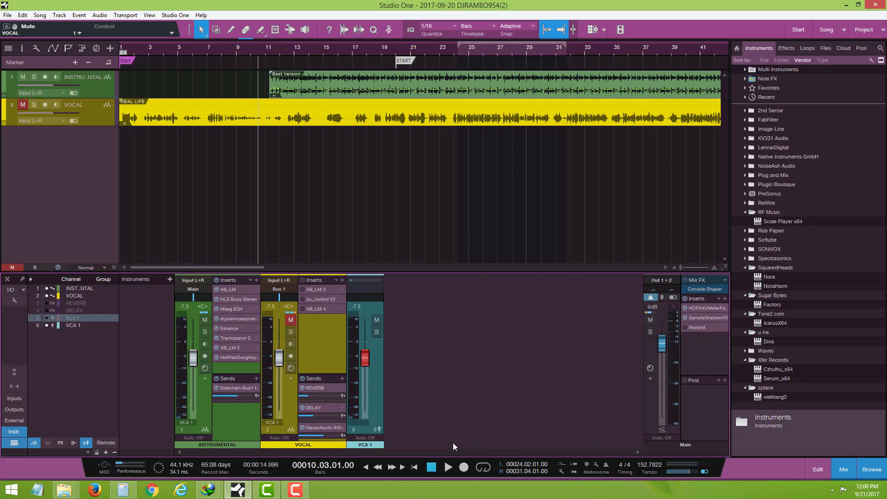
# Step: Place the playhead at bar 24, enable looping, mute the instrumental, unmute the vocal and play the vocal alone
pyautogui.click(460, 52)
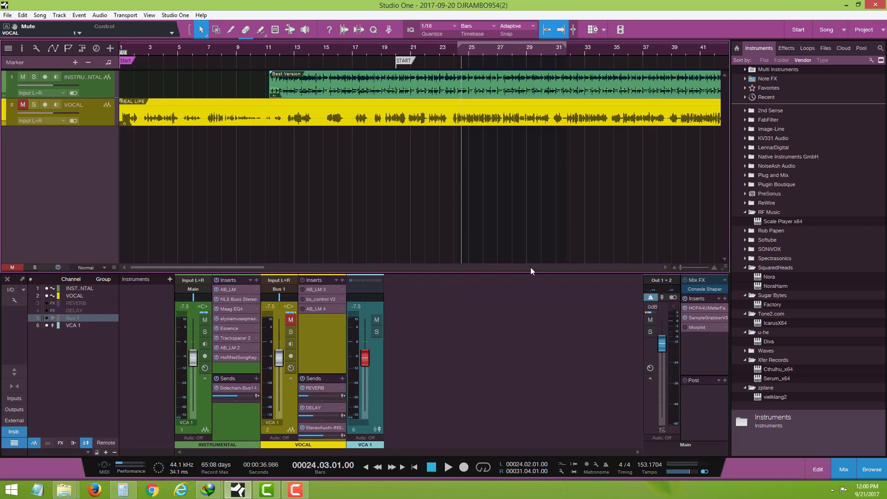
pyautogui.click(489, 465)
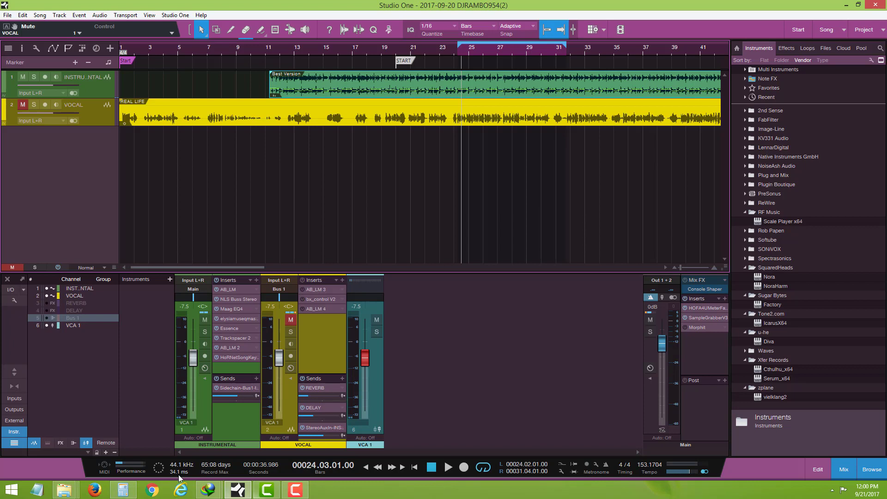
pyautogui.click(205, 320)
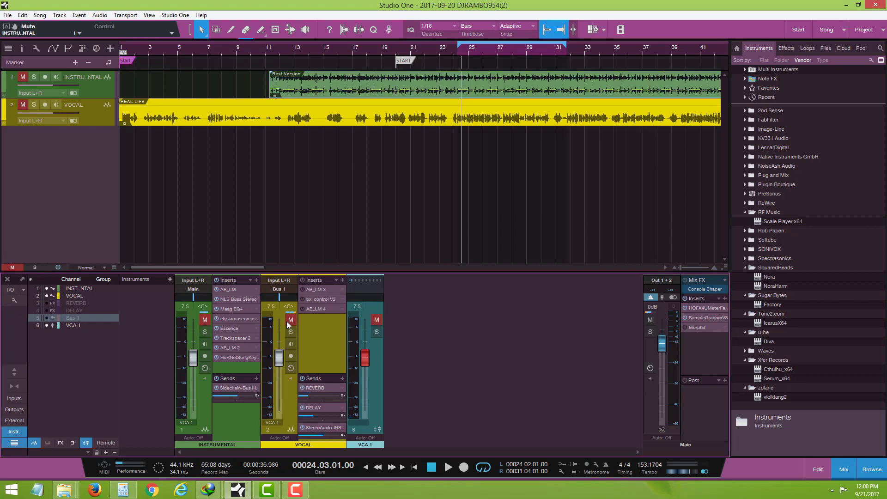
pyautogui.click(290, 320)
pyautogui.click(447, 468)
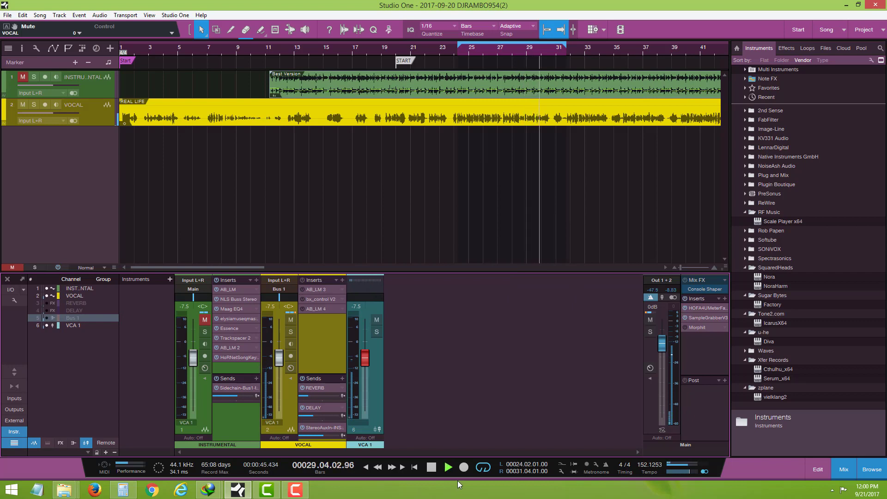
pyautogui.click(432, 468)
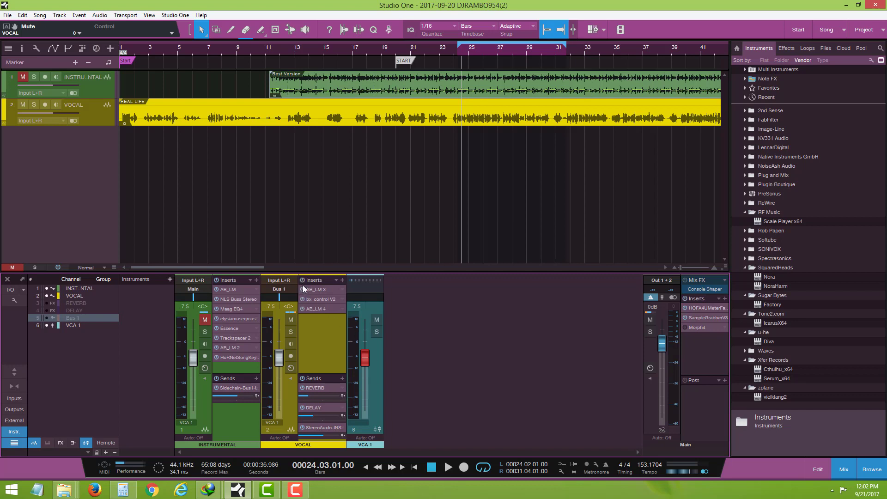
# Step: Examine the settings of the vocal channel's AB_LM 3, bx_control V2 and AB_LM 4 inserts
pyautogui.click(314, 291)
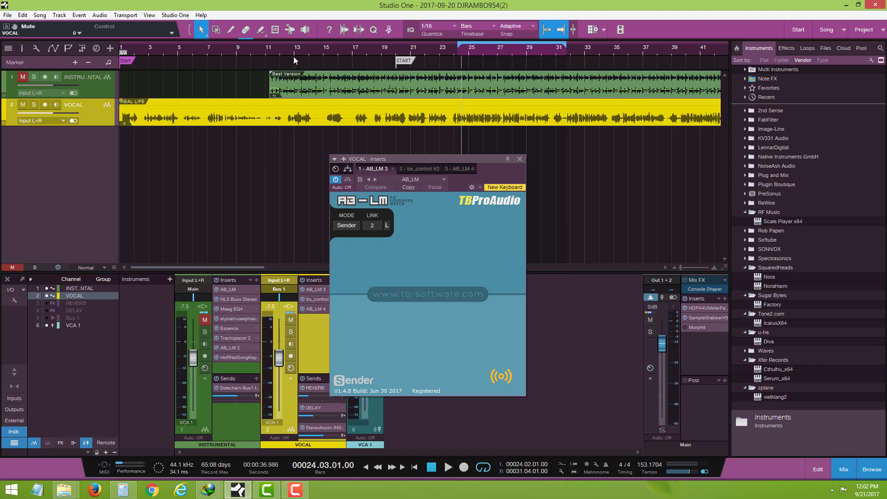
pyautogui.click(519, 159)
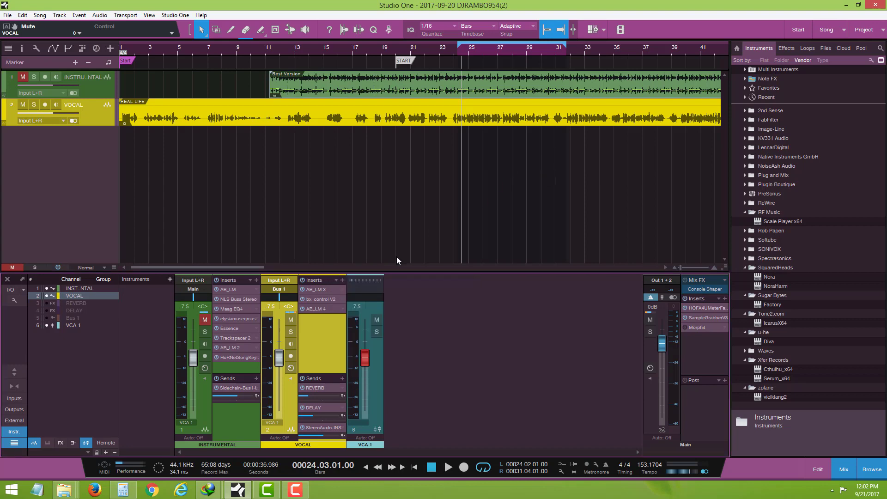
pyautogui.click(331, 301)
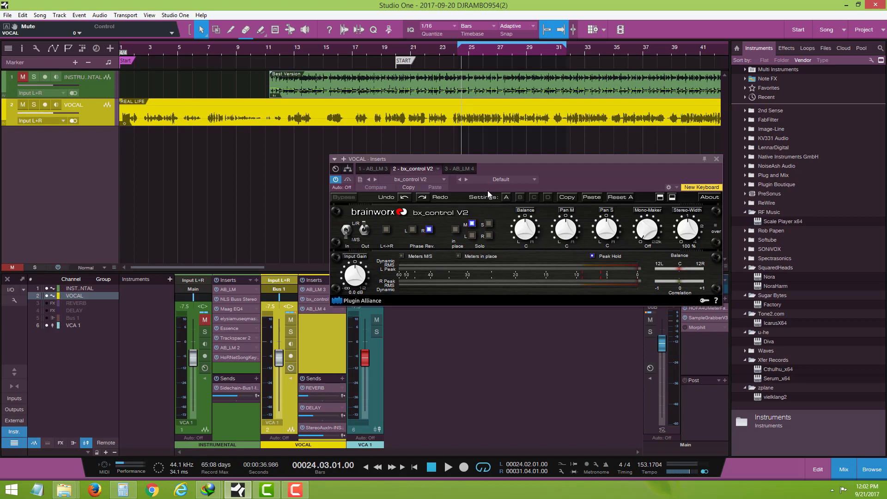
pyautogui.click(716, 160)
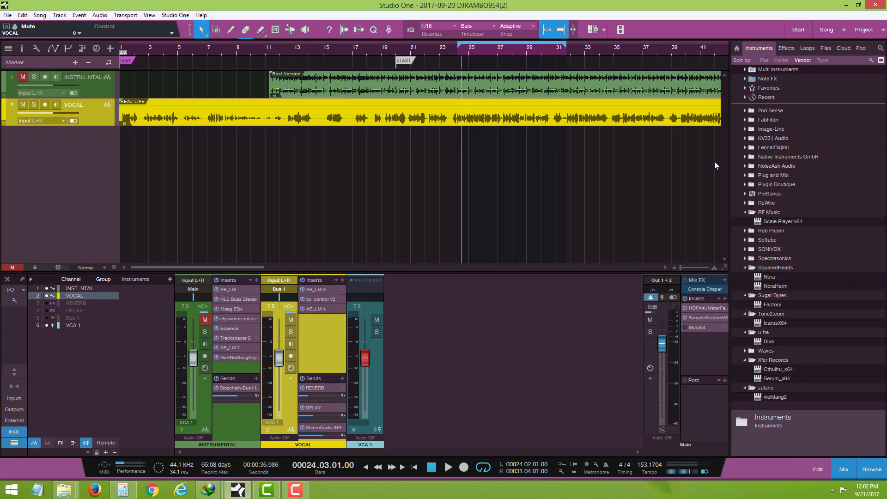
pyautogui.click(318, 309)
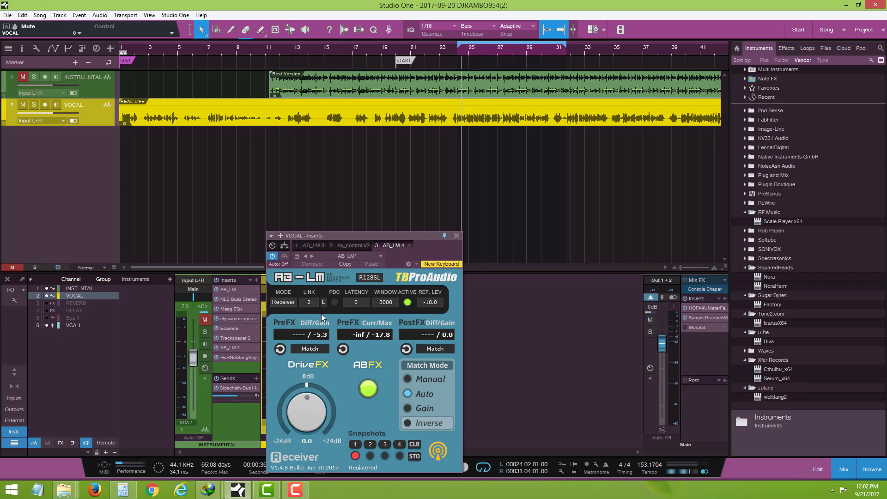
pyautogui.click(457, 236)
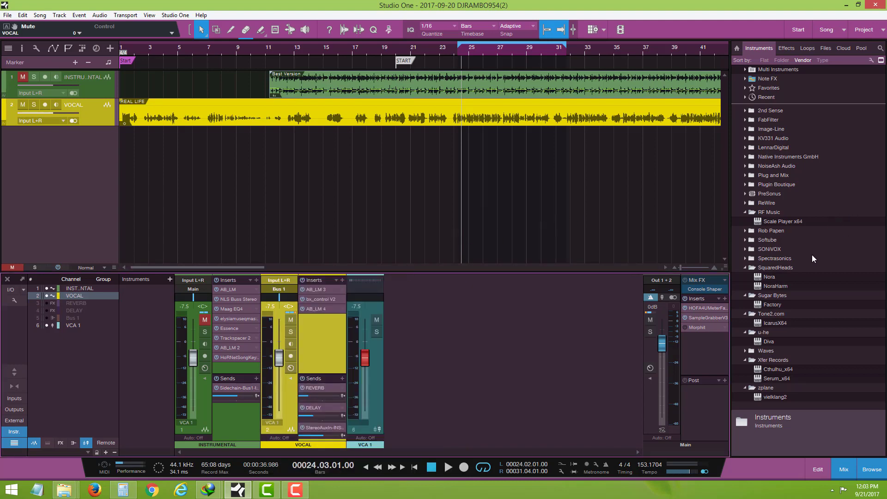
# Step: Insert a Pro EQ between bx_control V2 and AB_LM 4 on the vocal channel and play the loop to view its spectrum
pyautogui.click(787, 48)
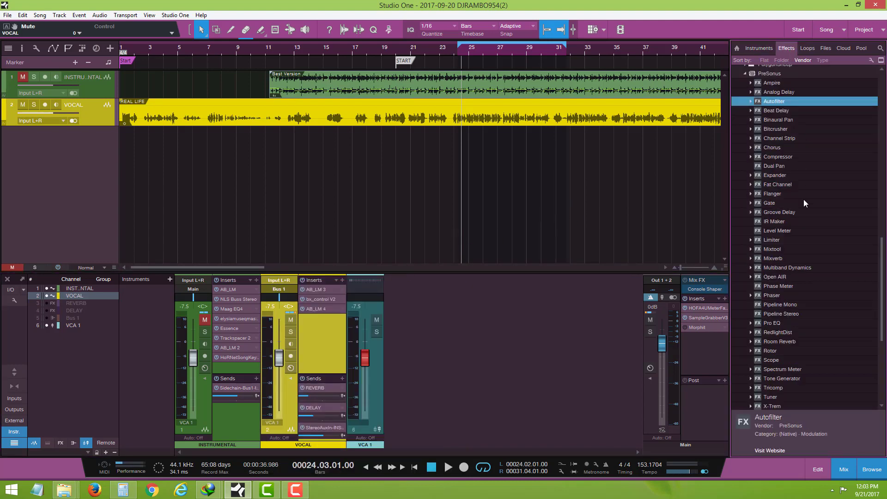
pyautogui.scroll(-3, 804, 204)
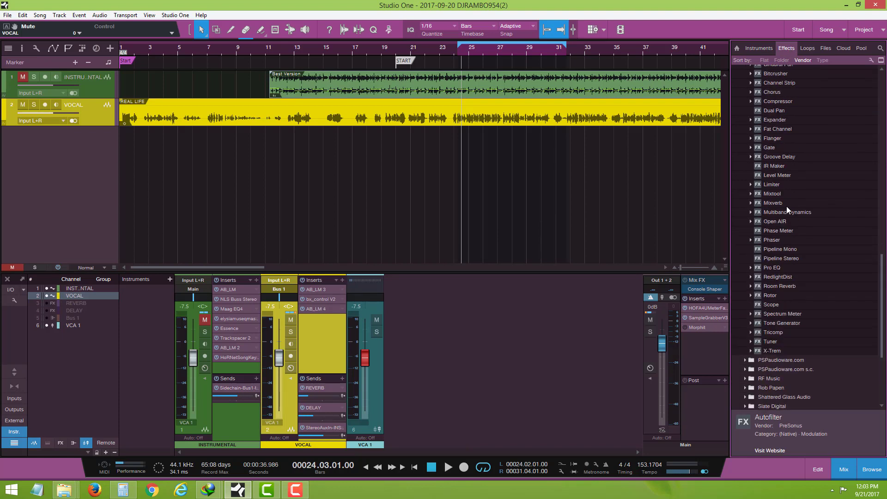
pyautogui.click(772, 267)
pyautogui.moveTo(774, 271); pyautogui.dragTo(336, 304)
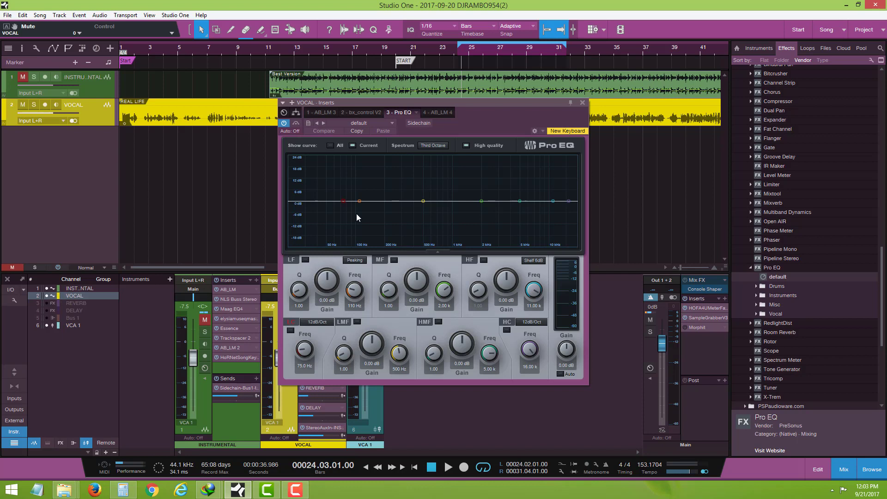
pyautogui.moveTo(476, 130); pyautogui.dragTo(487, 125)
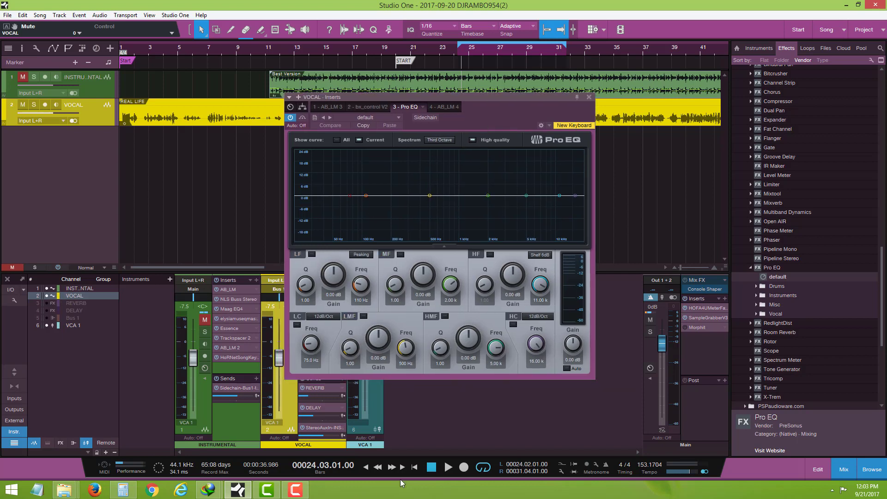
pyautogui.click(446, 467)
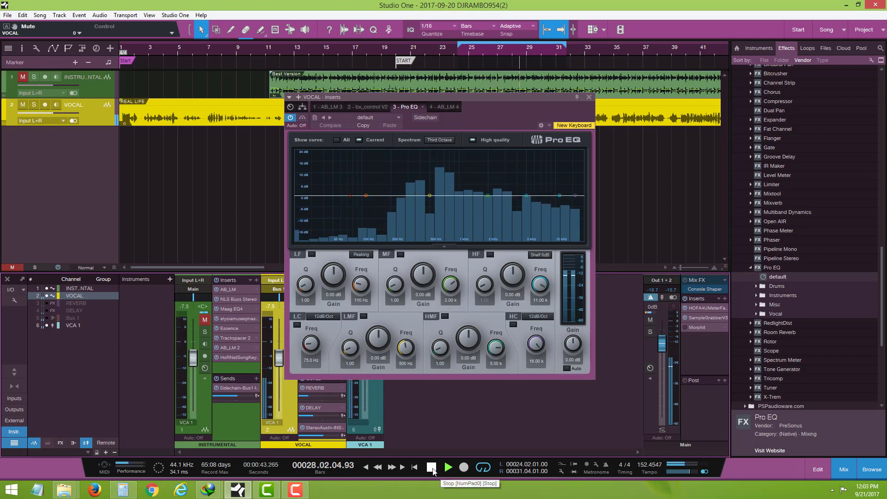
pyautogui.click(431, 468)
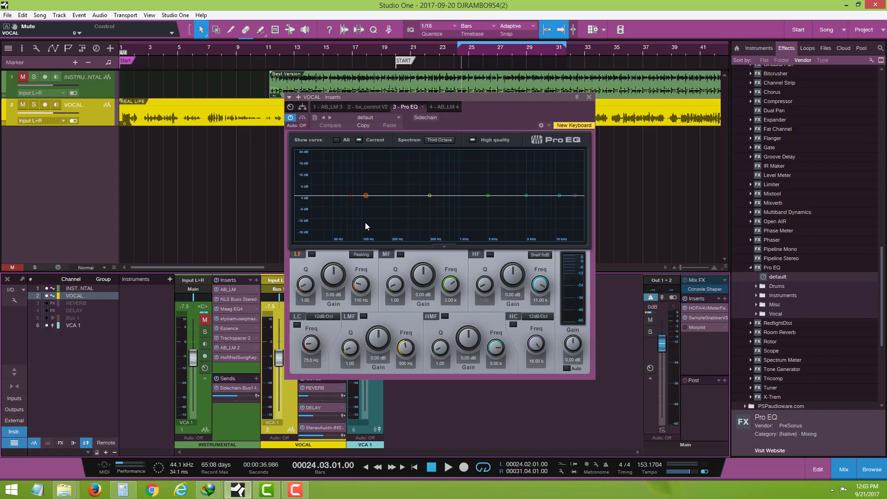
# Step: Enable the Pro EQ's low-cut filter, try the 36 and 48 dB/Oct slopes, and settle on 24 dB/Oct
pyautogui.click(296, 325)
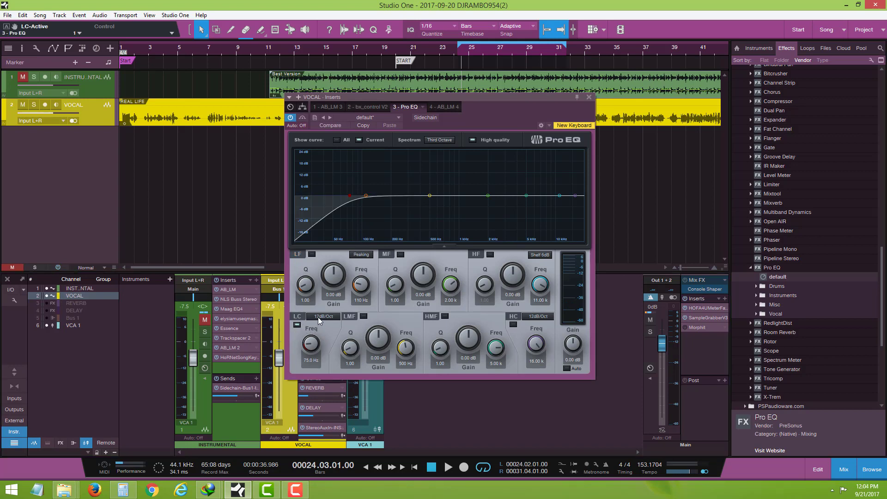
pyautogui.click(320, 318)
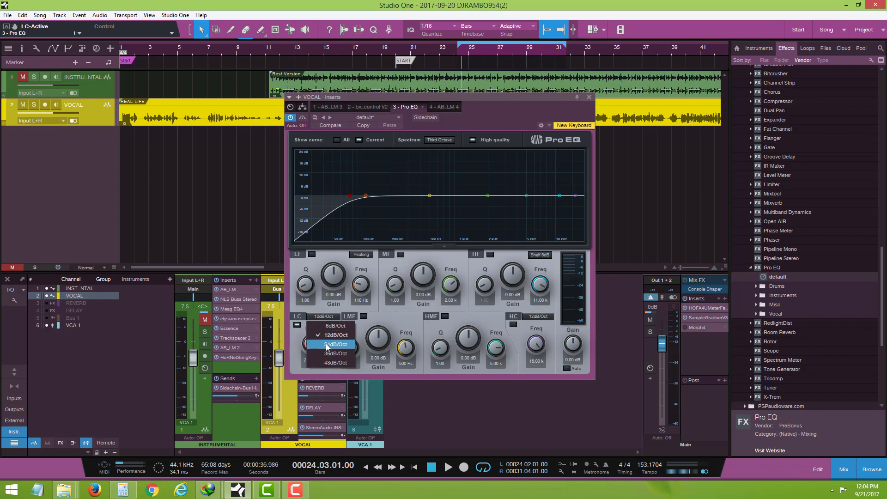
pyautogui.click(323, 340)
pyautogui.click(323, 317)
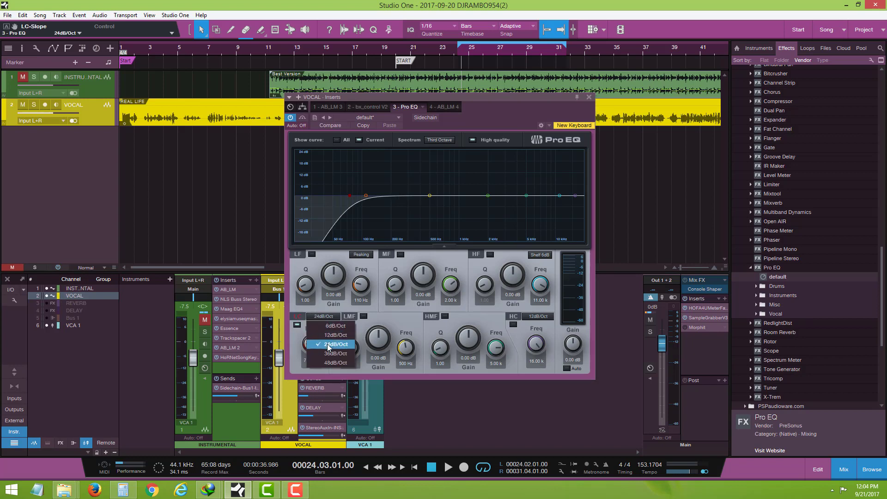
pyautogui.click(323, 349)
pyautogui.click(320, 319)
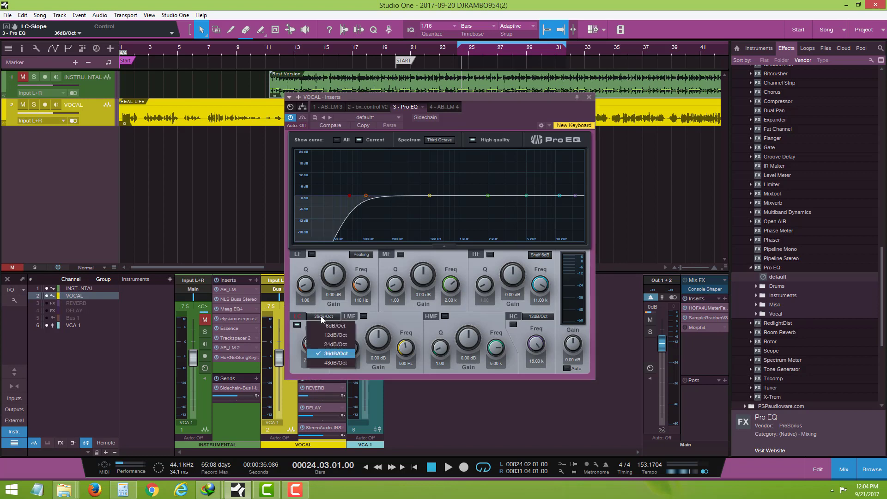
pyautogui.click(324, 362)
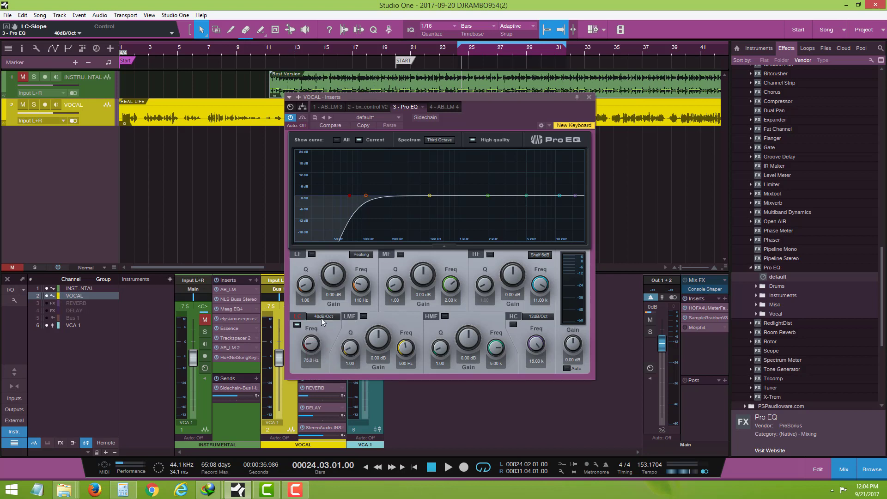
pyautogui.click(321, 317)
pyautogui.click(329, 346)
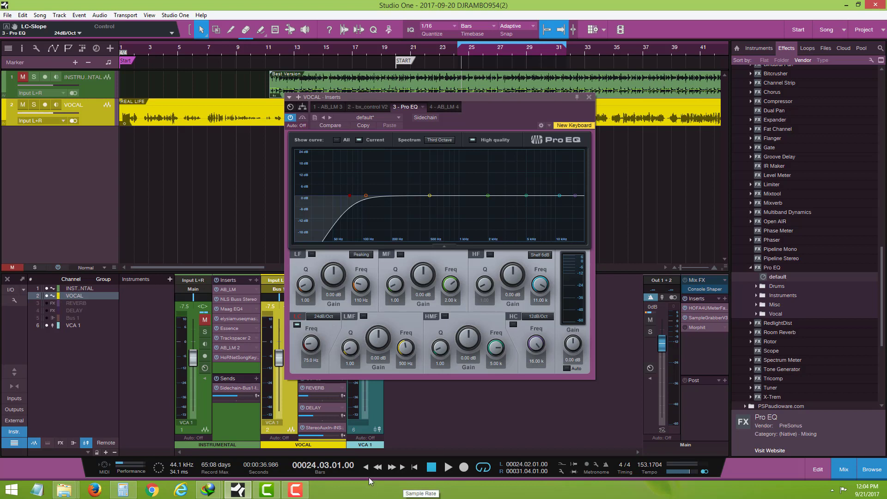
# Step: Play the vocal loop, try a low-cut frequency of 135 Hz, and settle on 110 Hz
pyautogui.click(448, 468)
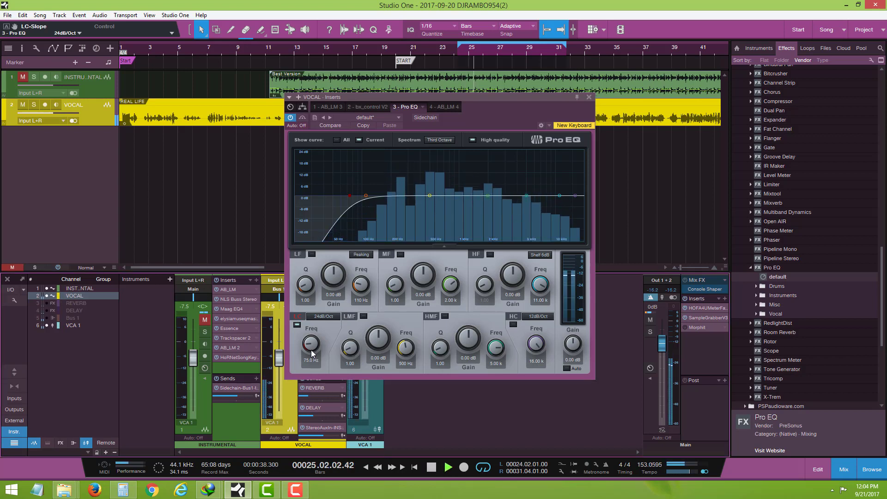
pyautogui.moveTo(310, 348)
pyautogui.mouseDown()
pyautogui.moveTo(313, 331)
pyautogui.moveTo(310, 343)
pyautogui.mouseUp()
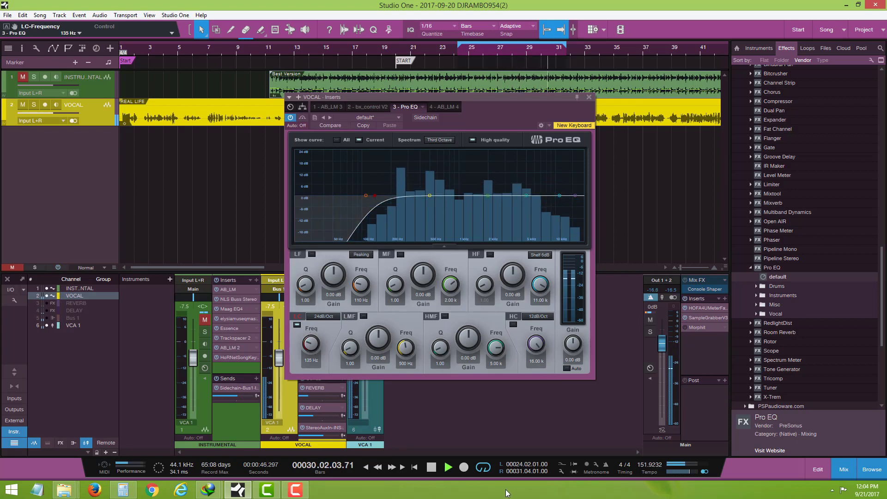
pyautogui.click(431, 467)
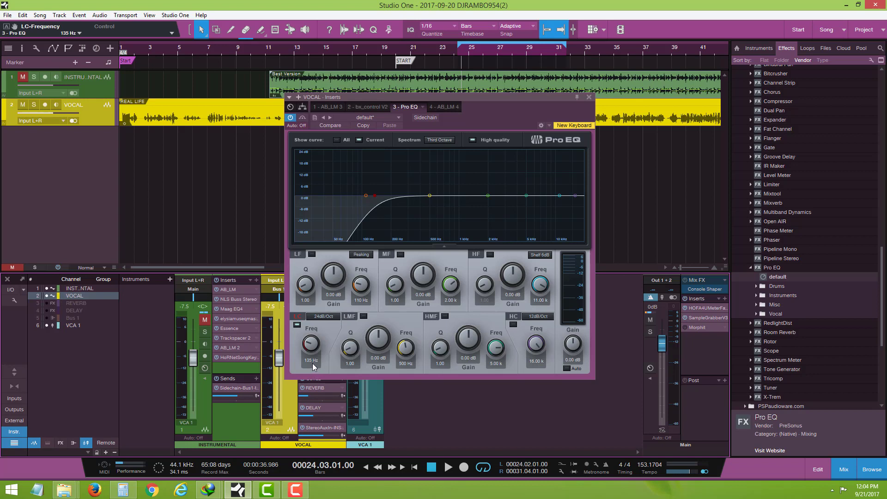
pyautogui.click(448, 468)
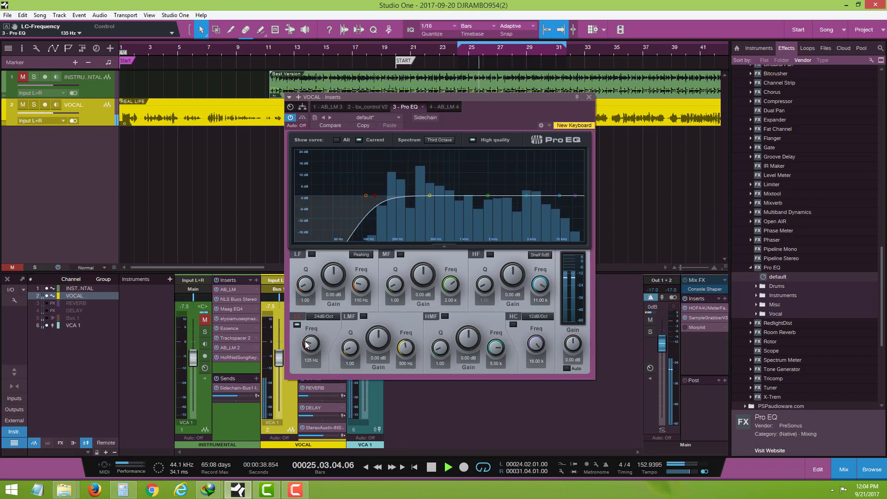
pyautogui.moveTo(305, 341); pyautogui.dragTo(305, 343)
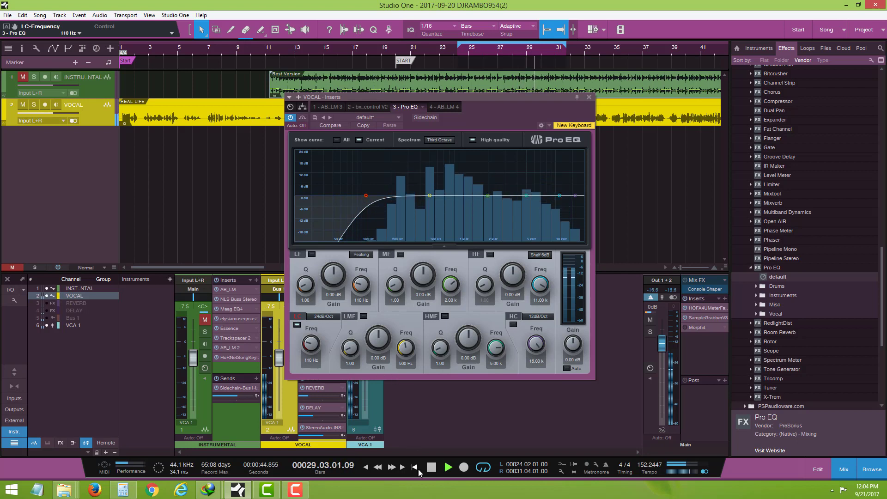
pyautogui.click(434, 468)
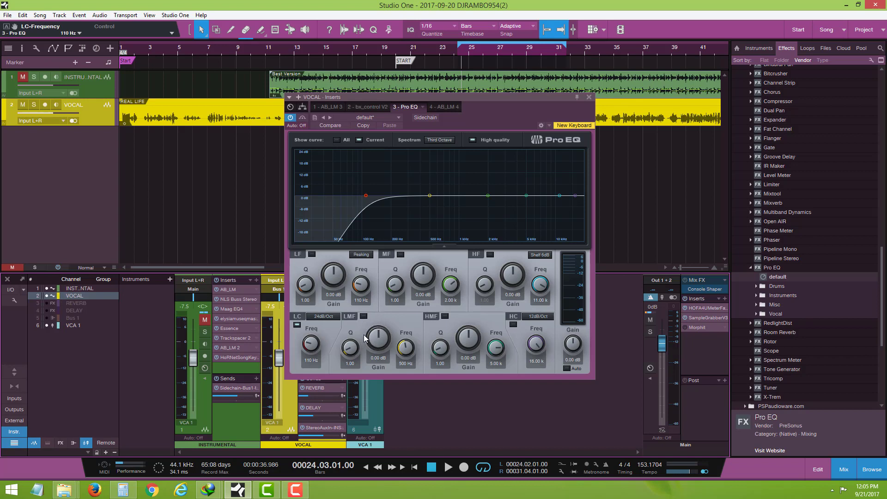
# Step: Boost the Pro EQ's LMF band with a narrow Q and sweep it over the playing vocal, stopping at 309 Hz with 24 dB gain
pyautogui.moveTo(348, 353); pyautogui.dragTo(380, 316)
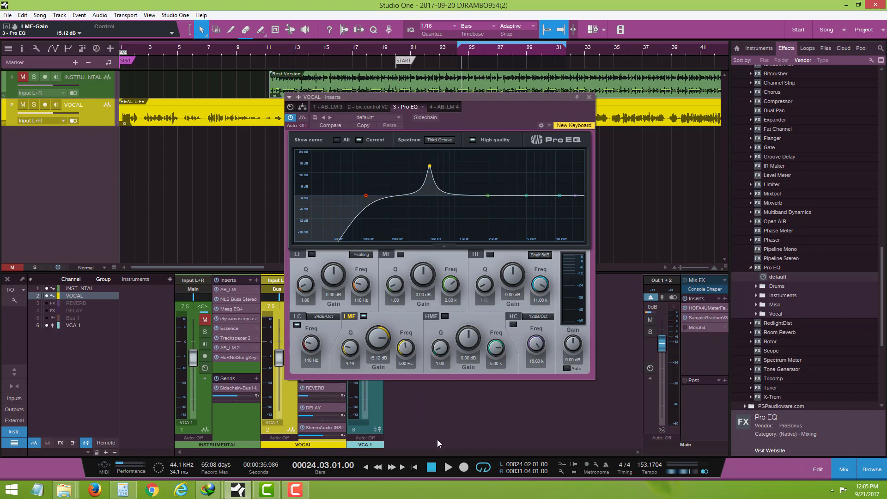
pyautogui.click(448, 468)
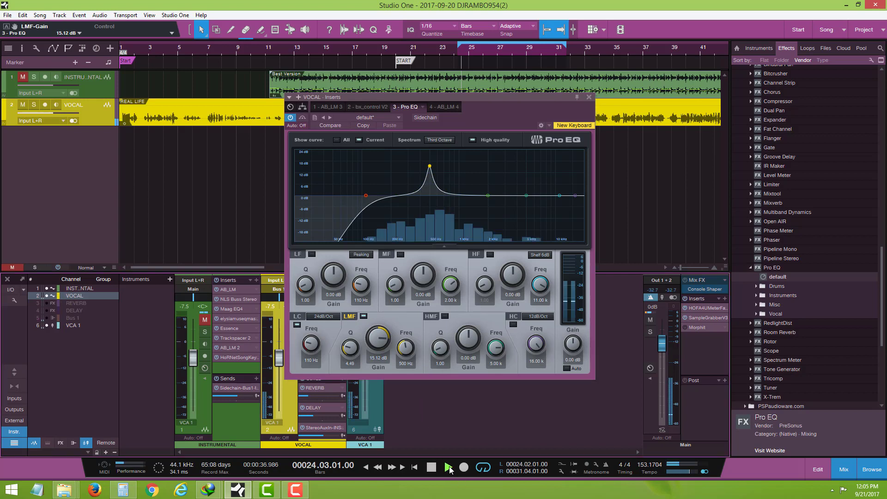
pyautogui.moveTo(430, 166); pyautogui.dragTo(398, 135)
pyautogui.moveTo(400, 135); pyautogui.dragTo(409, 132)
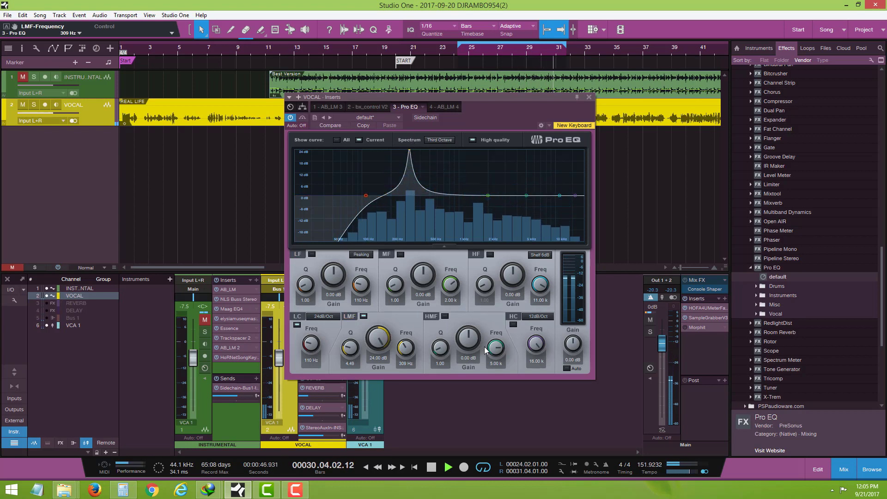
pyautogui.press('space')
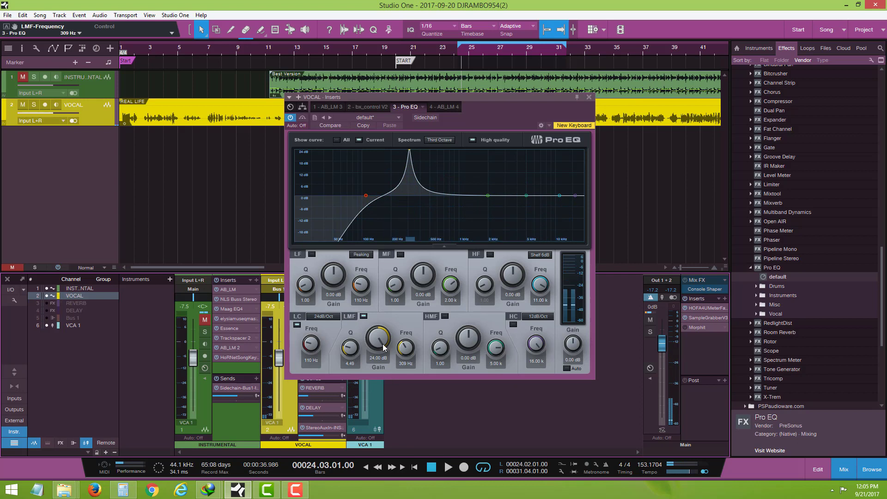
# Step: Turn the LMF band into a cut of -4.08 dB with a Q of 3.46 while listening to the vocal
pyautogui.moveTo(382, 341); pyautogui.dragTo(372, 353)
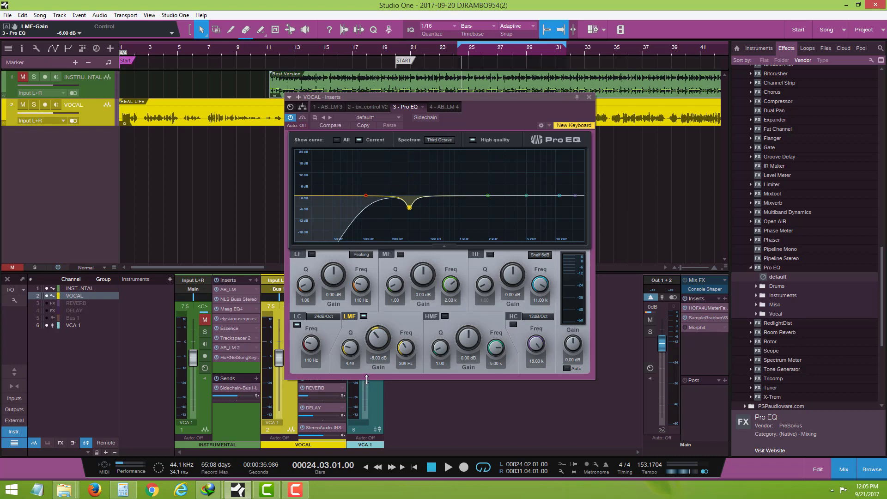
pyautogui.click(446, 467)
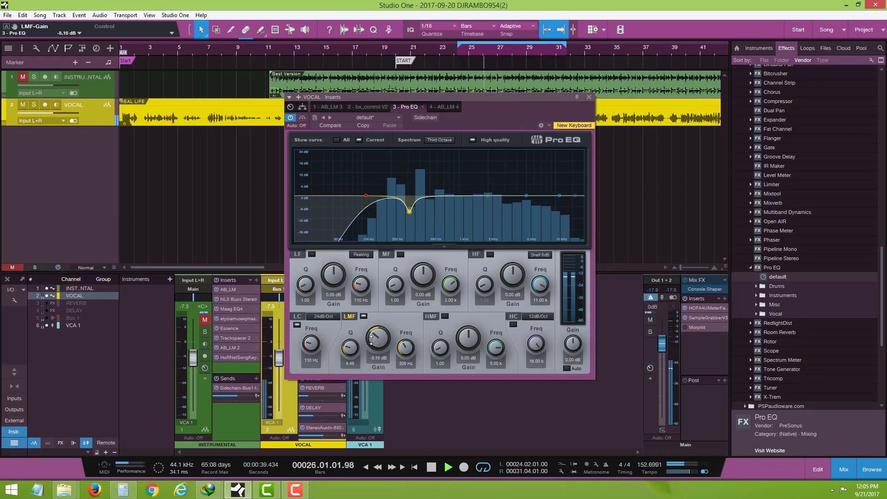
pyautogui.moveTo(375, 340); pyautogui.dragTo(373, 335)
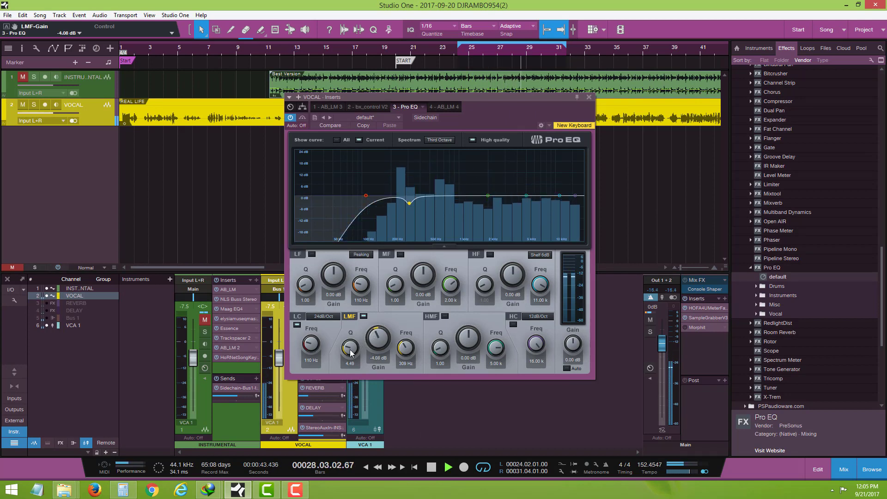
pyautogui.moveTo(350, 354); pyautogui.dragTo(353, 357)
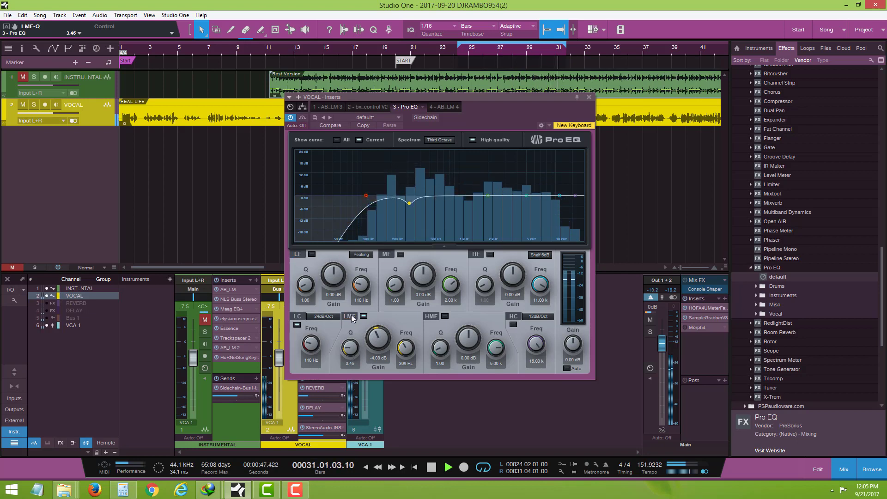
# Step: Compare the vocal with the LMF cut on and off, both alone and with the instrumental unmuted
pyautogui.click(365, 315)
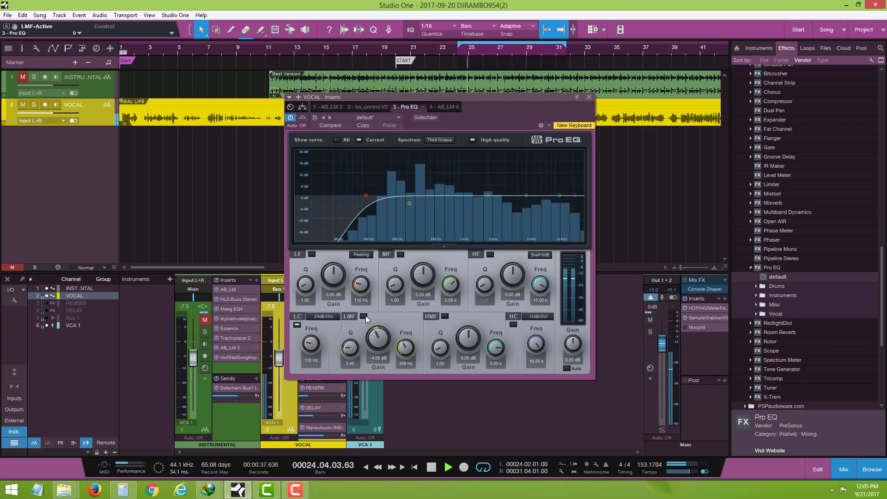
pyautogui.click(364, 316)
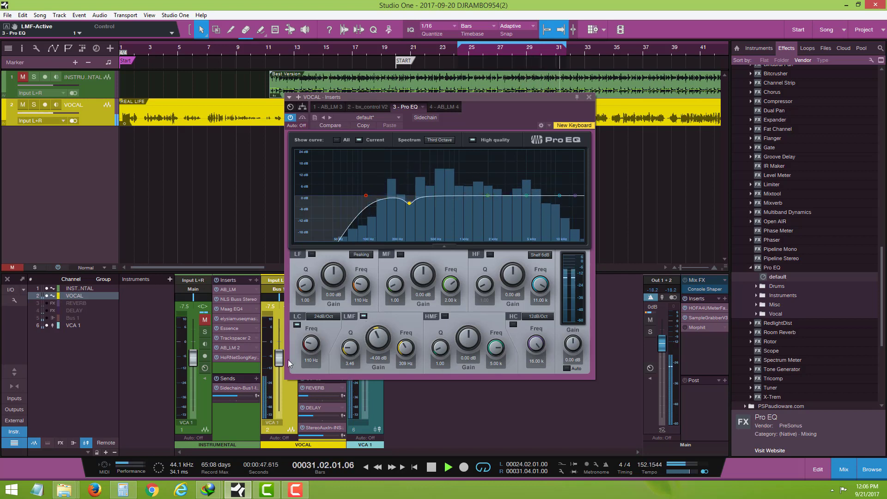
pyautogui.click(207, 323)
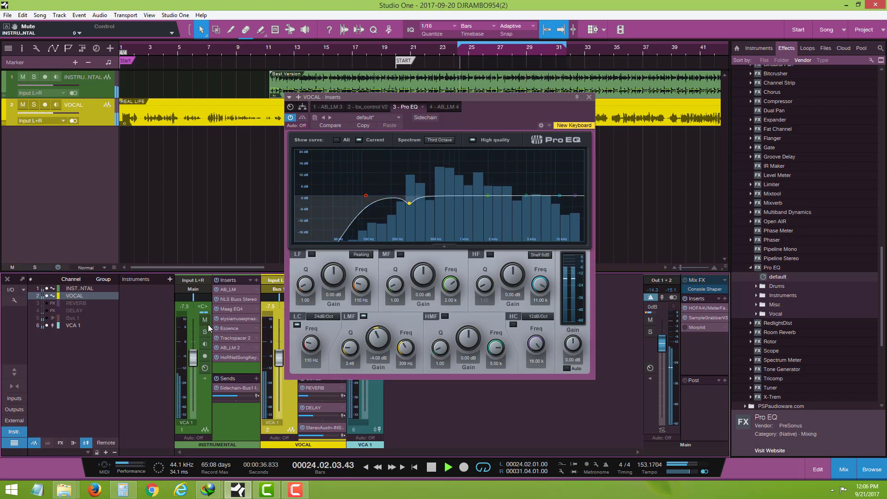
pyautogui.click(364, 316)
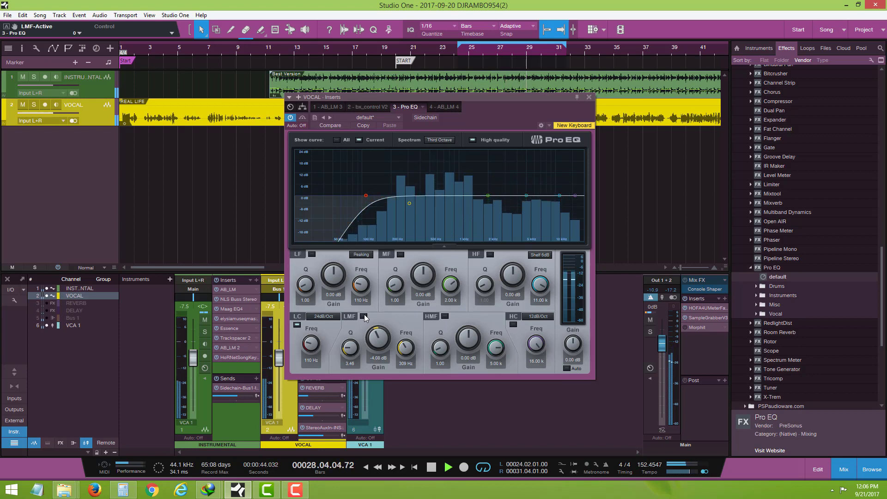
pyautogui.click(363, 316)
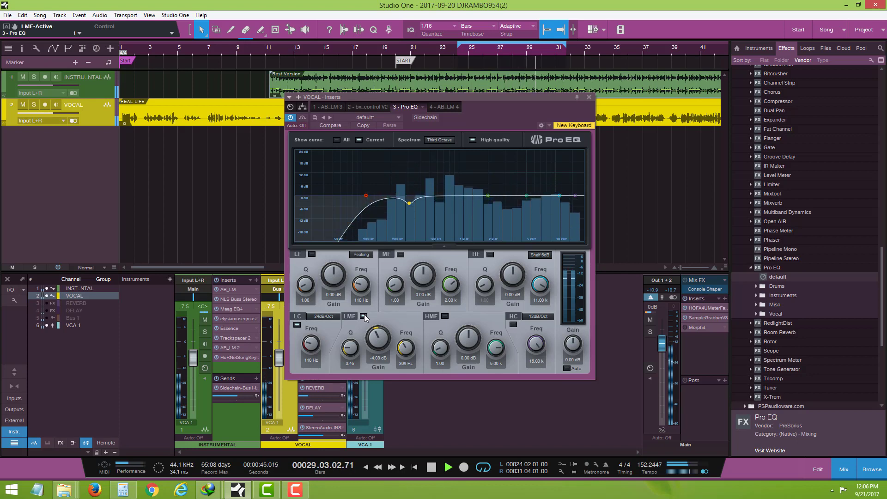
pyautogui.click(431, 468)
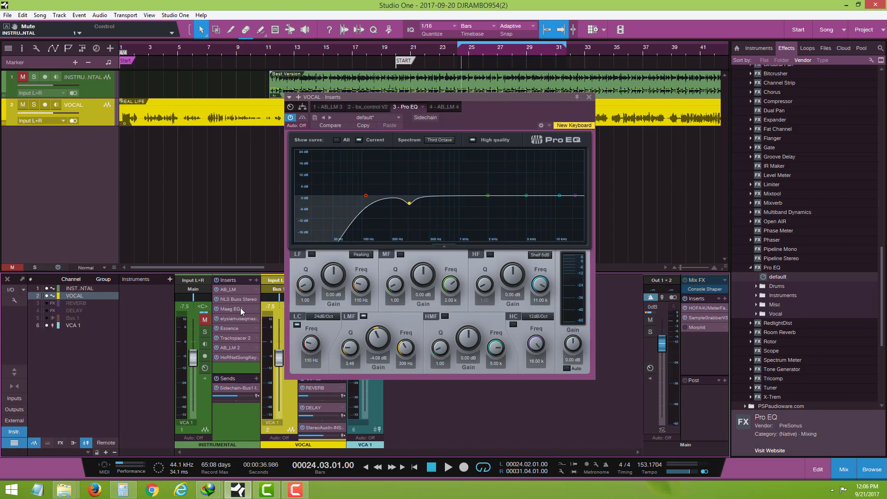
# Step: Enable the MF band with a Q of 4.88 and sweep it as a boost over the vocal, stopping at 1.01 kHz with 24 dB gain
pyautogui.click(400, 255)
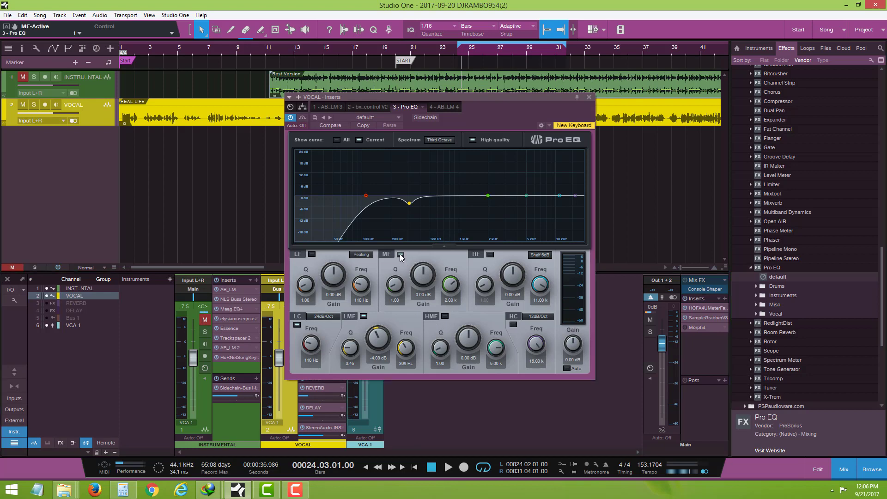
pyautogui.moveTo(399, 287); pyautogui.dragTo(397, 283)
pyautogui.moveTo(427, 283); pyautogui.dragTo(426, 249)
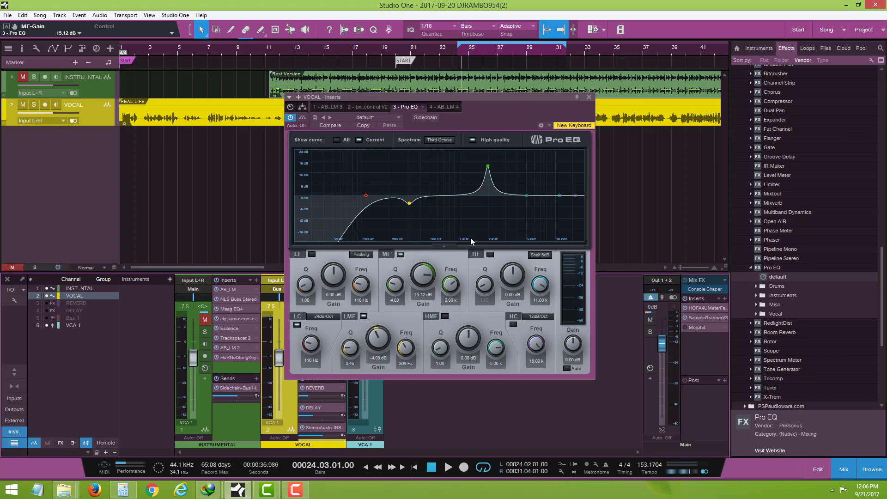
pyautogui.click(447, 470)
pyautogui.moveTo(488, 166); pyautogui.dragTo(459, 140)
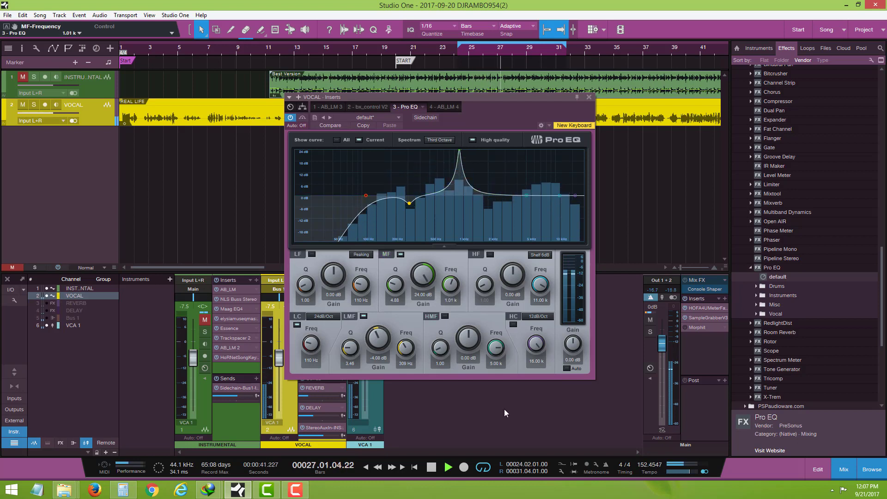
pyautogui.click(436, 466)
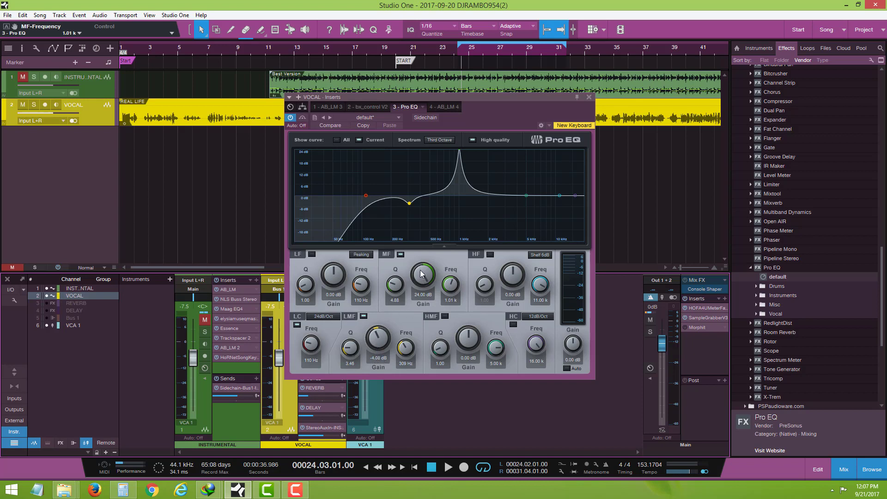
# Step: Turn the MF band into a cut of -5.52 dB with a Q of 6.44 while the vocal plays
pyautogui.moveTo(418, 280); pyautogui.dragTo(415, 292)
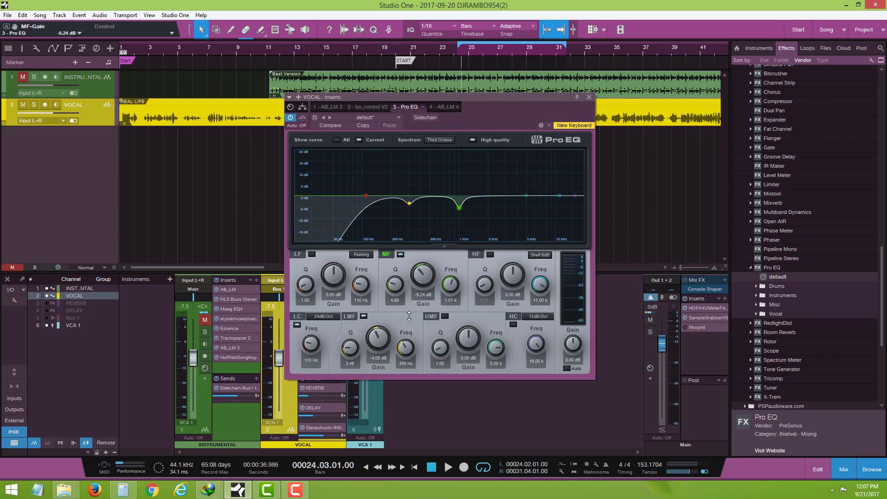
pyautogui.click(447, 468)
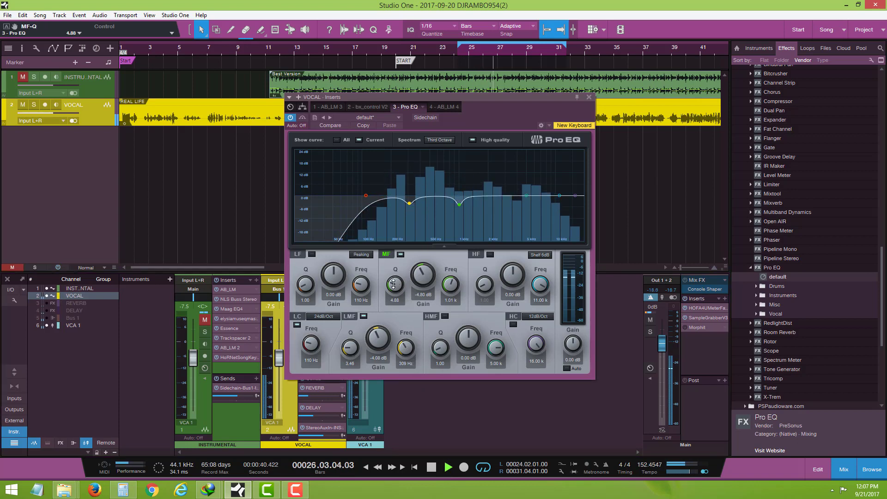
pyautogui.moveTo(393, 284); pyautogui.dragTo(395, 280)
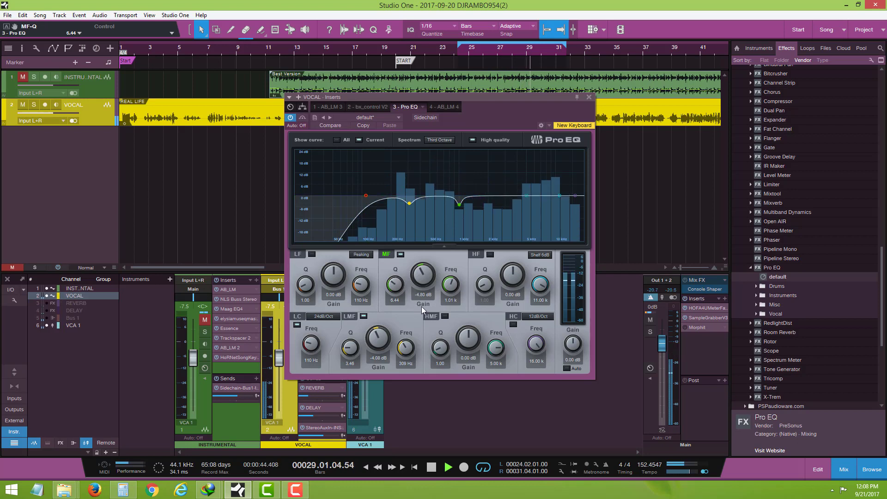
pyautogui.moveTo(419, 274); pyautogui.dragTo(422, 290)
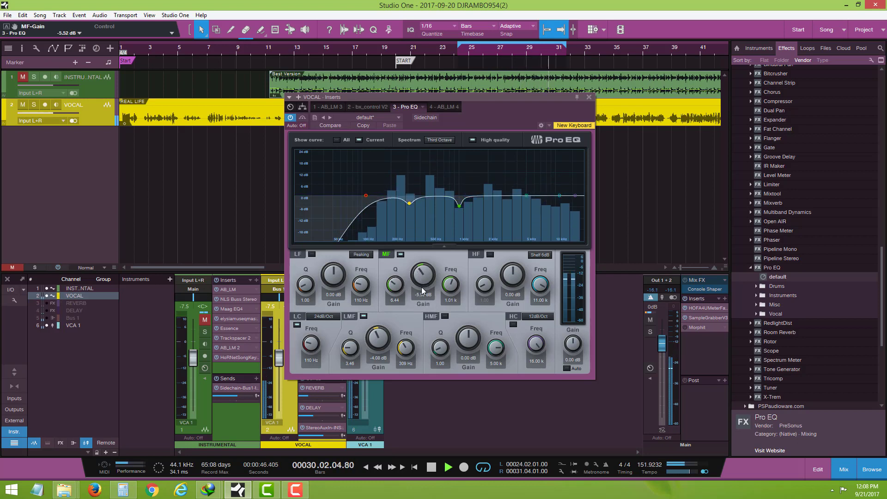
pyautogui.click(427, 470)
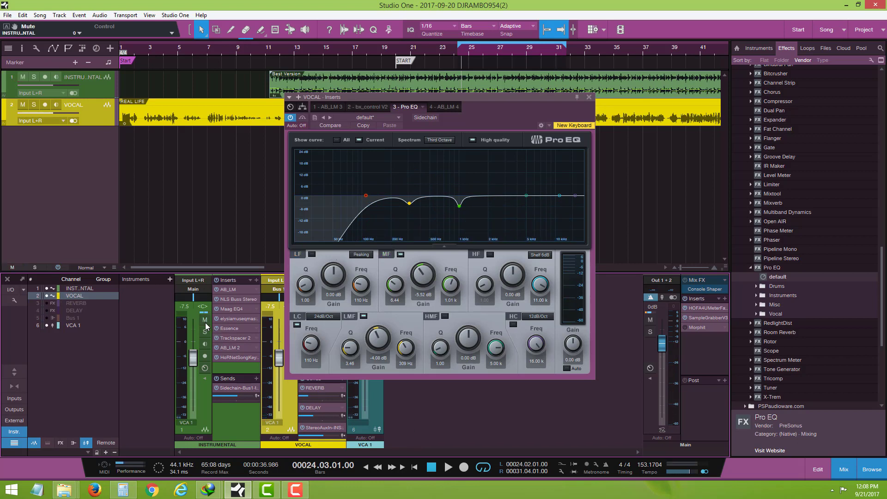
# Step: Play the vocal together with the unmuted instrumental and compare the mix with the MF cut on and off
pyautogui.click(448, 468)
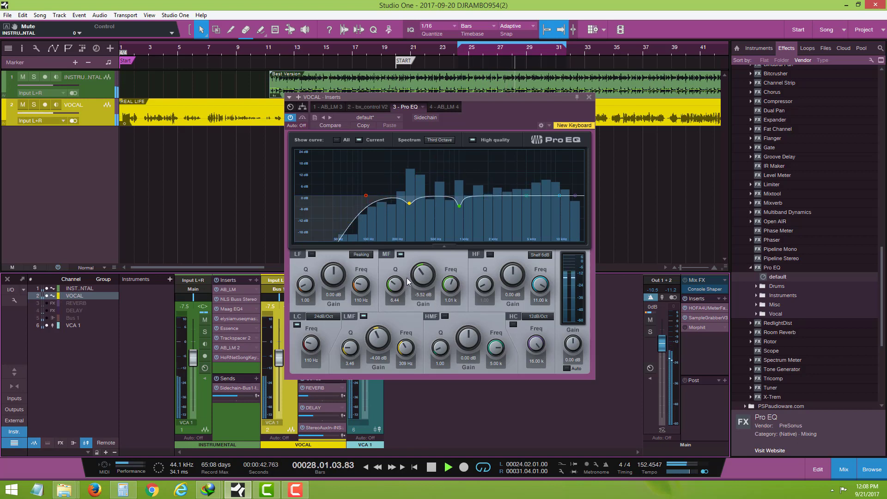
pyautogui.click(400, 254)
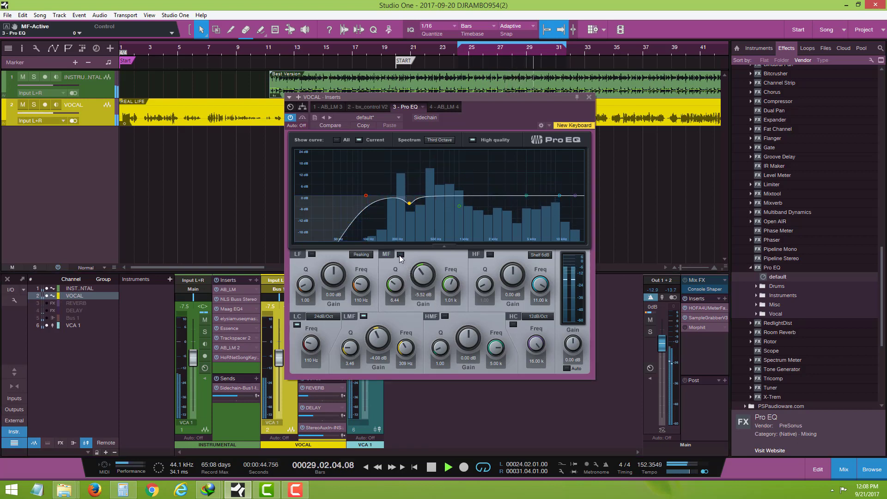
pyautogui.click(400, 254)
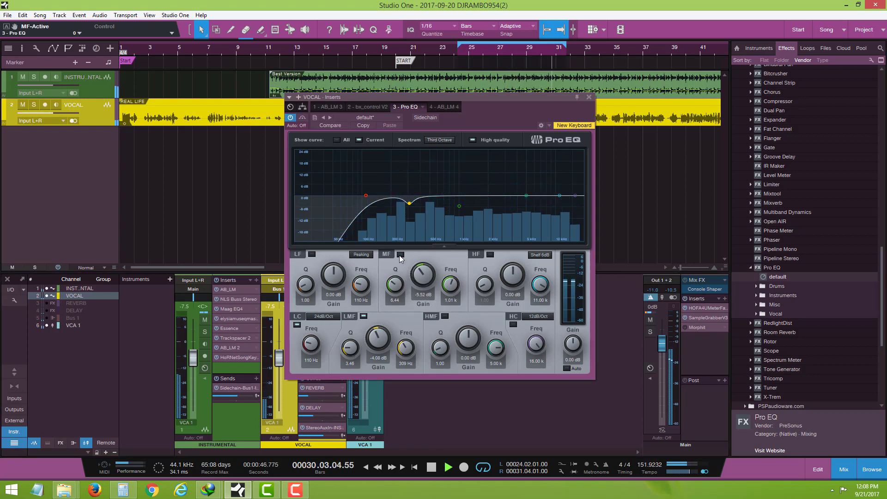
pyautogui.click(400, 255)
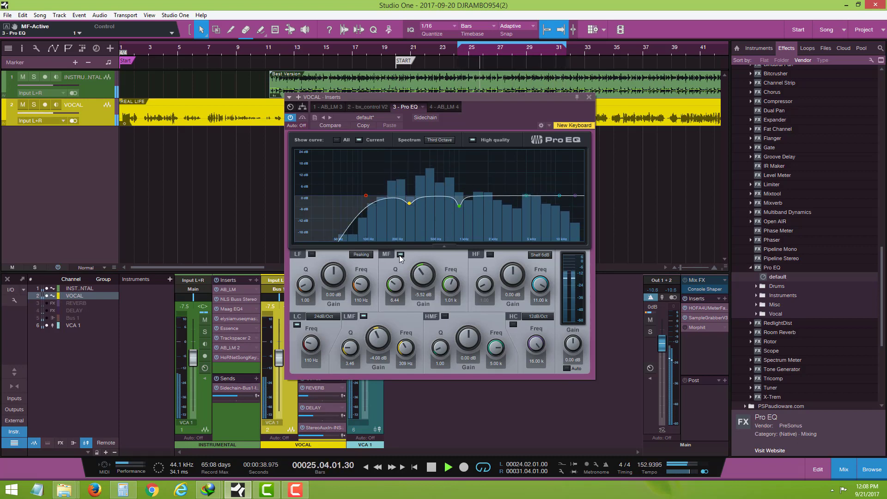
pyautogui.click(400, 254)
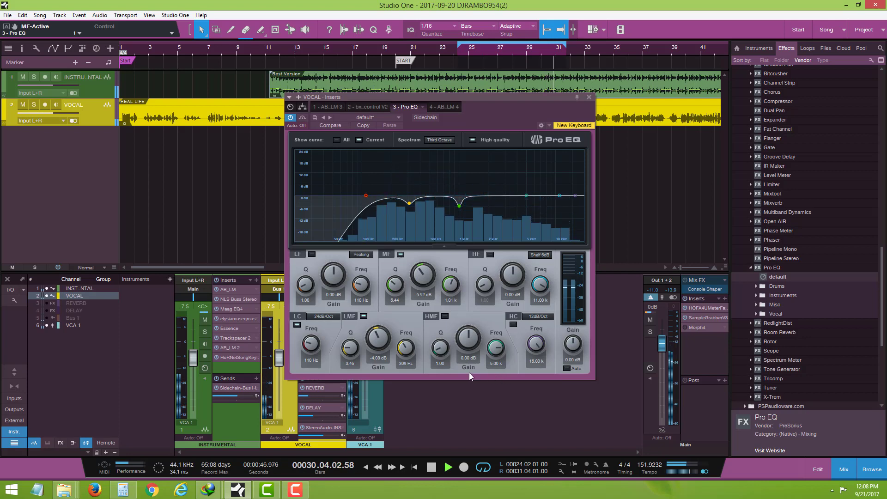
pyautogui.click(445, 460)
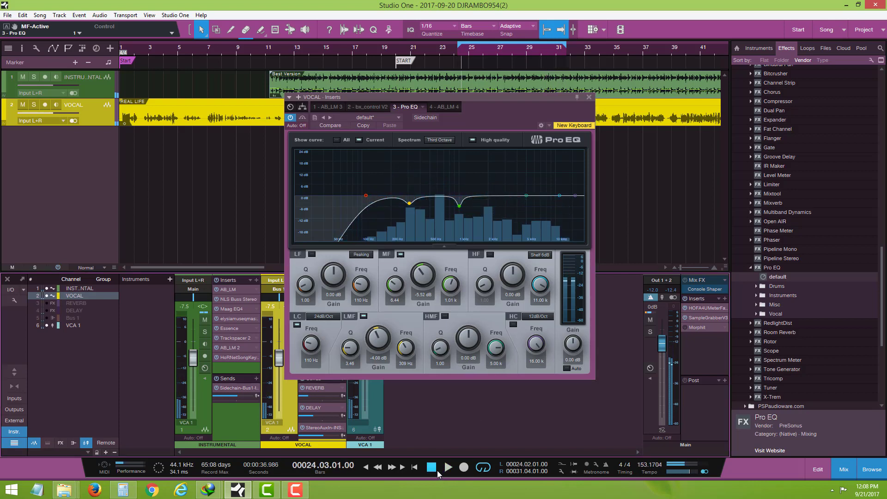
# Step: Enable the HMF band, sweep it as a boost over the playing vocal to 2.50 kHz, and set a -5.04 dB cut with a Q of 3.72
pyautogui.click(444, 318)
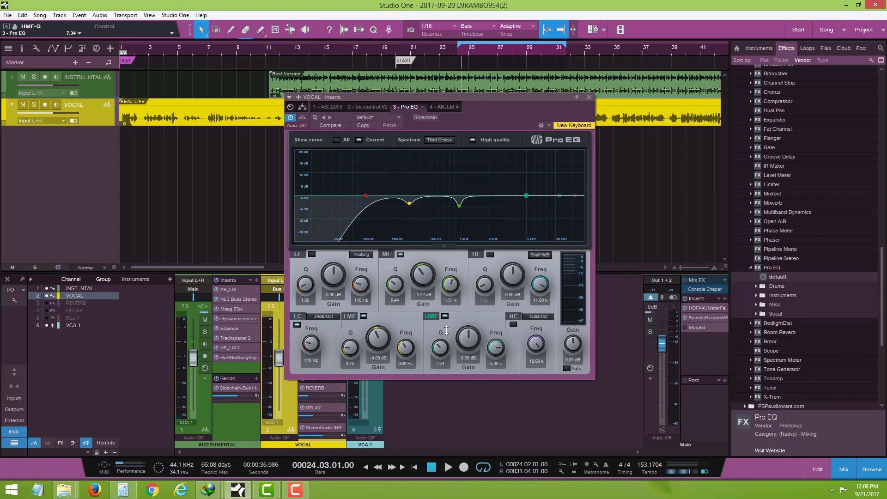
pyautogui.moveTo(447, 330); pyautogui.dragTo(486, 320)
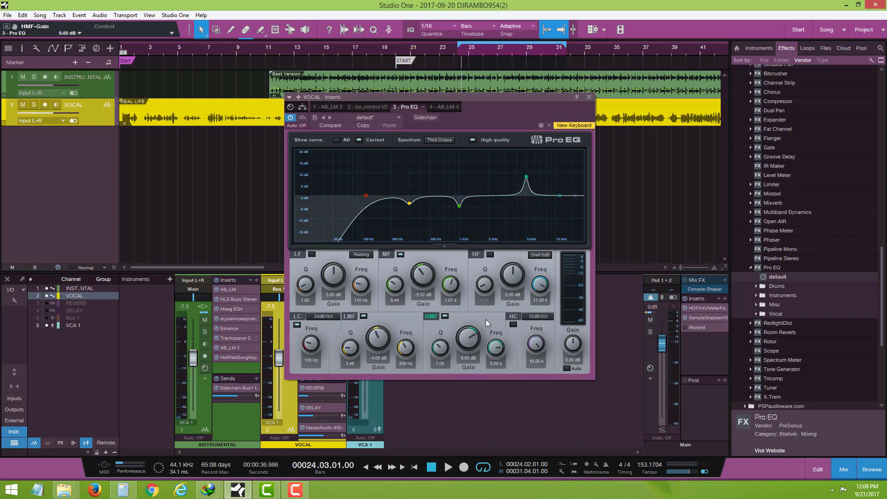
pyautogui.click(449, 470)
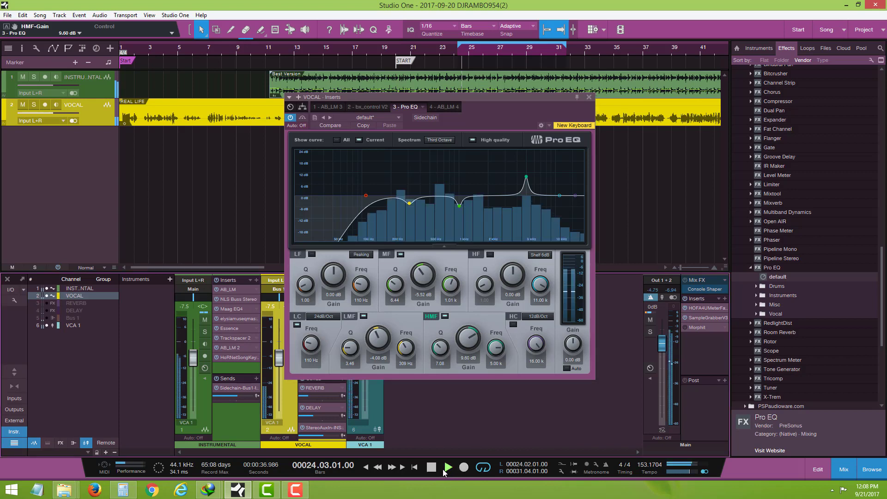
pyautogui.moveTo(526, 178); pyautogui.dragTo(497, 125)
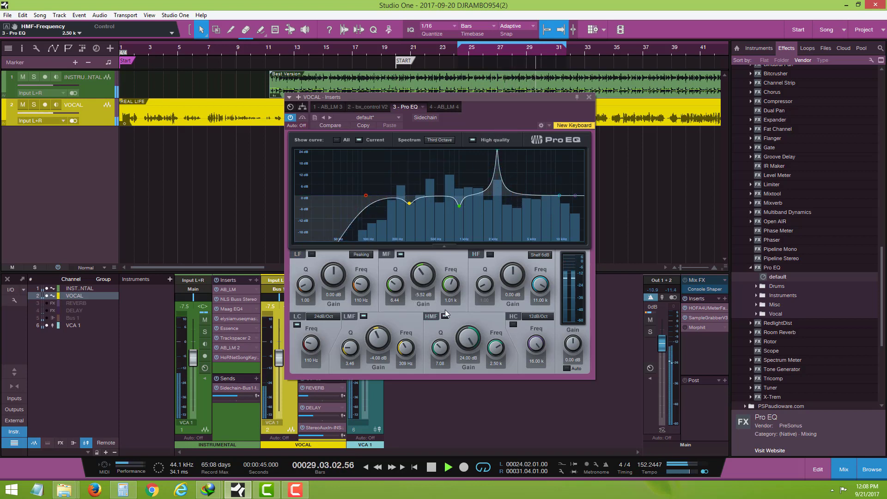
pyautogui.moveTo(440, 347); pyautogui.dragTo(473, 397)
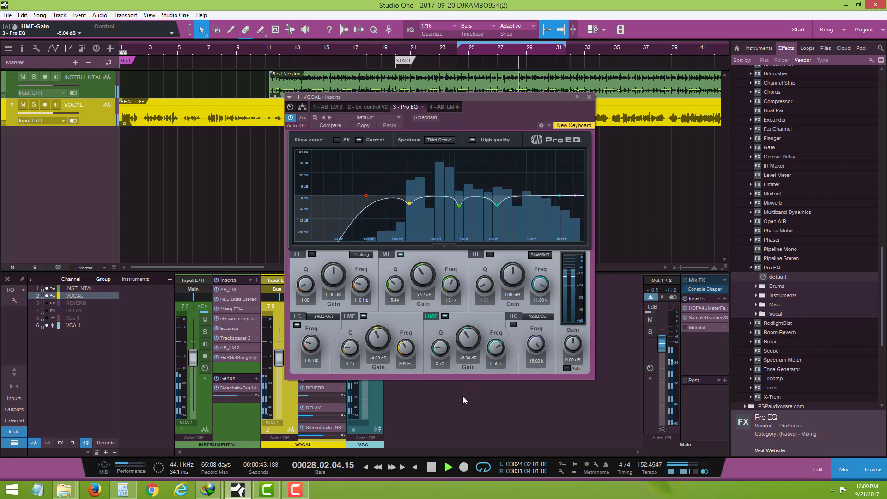
# Step: Play the looped section and compare the mix with the vocal's Pro EQ bypassed, deactivated and active
pyautogui.click(301, 118)
pyautogui.click(302, 118)
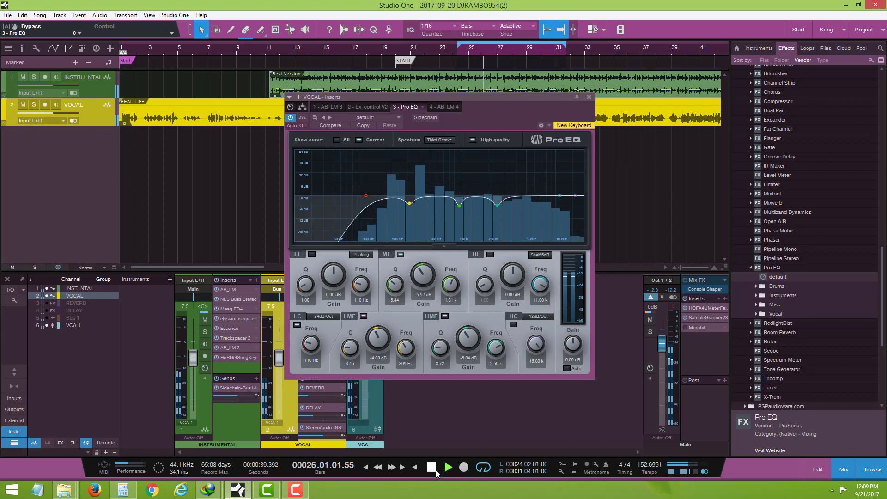
pyautogui.press('space')
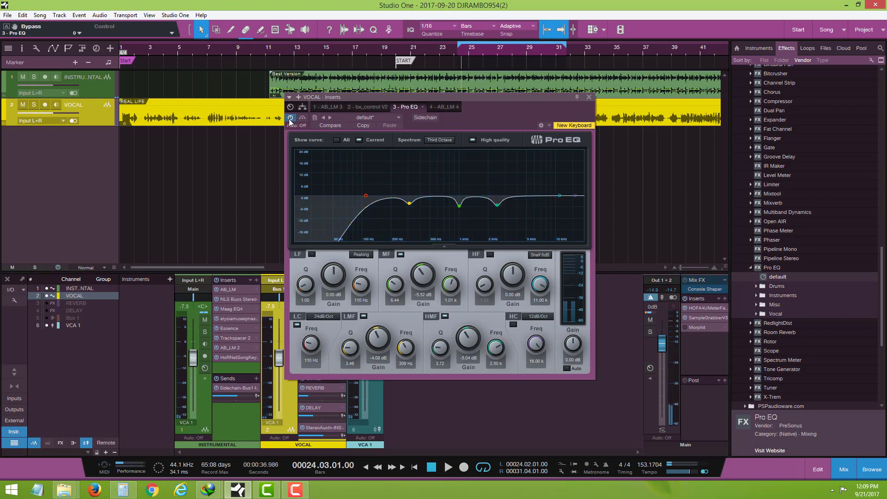
pyautogui.click(290, 118)
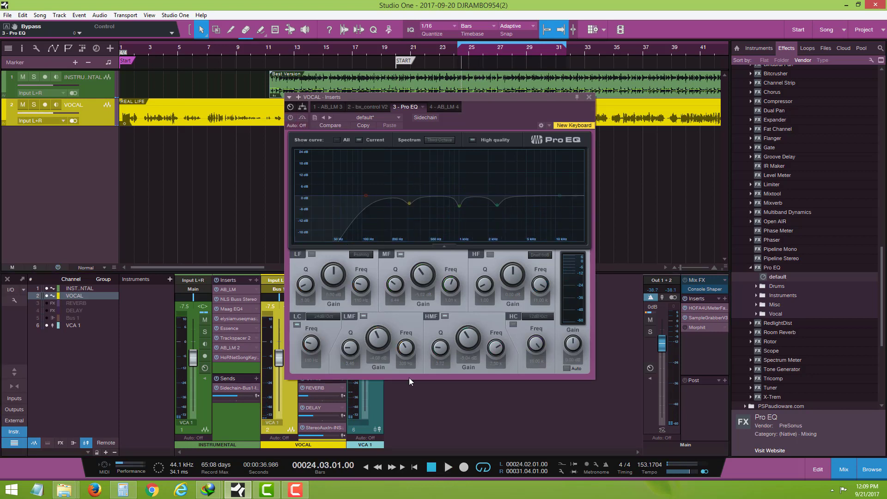
pyautogui.click(447, 467)
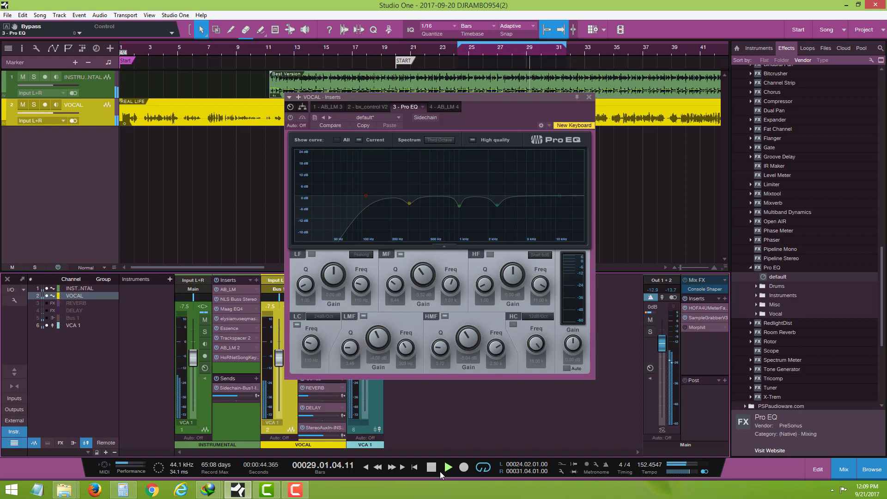
pyautogui.click(436, 471)
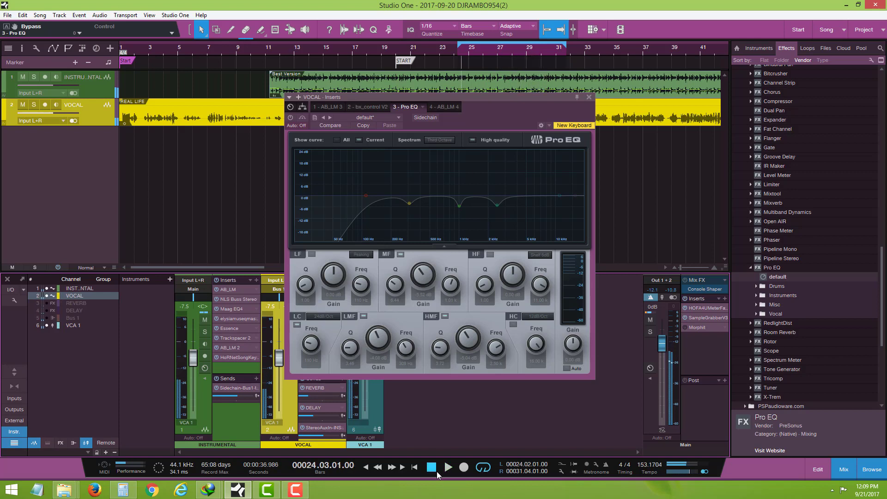
pyautogui.click(290, 118)
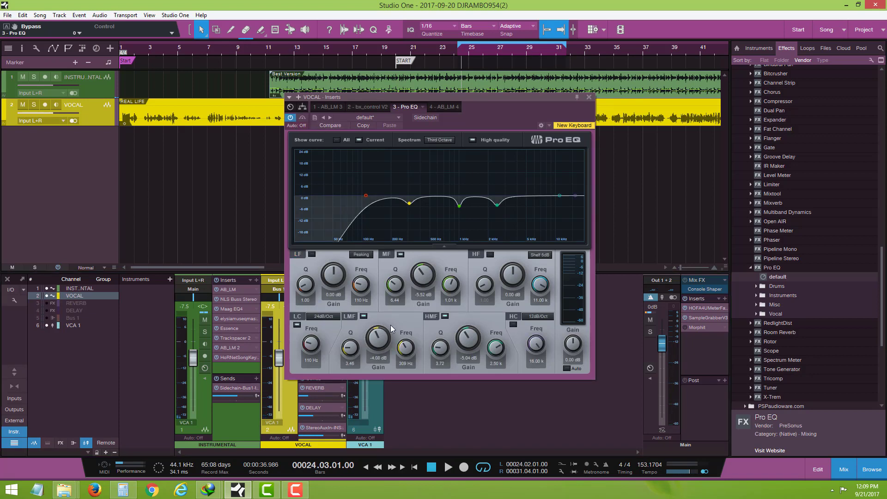
pyautogui.click(447, 466)
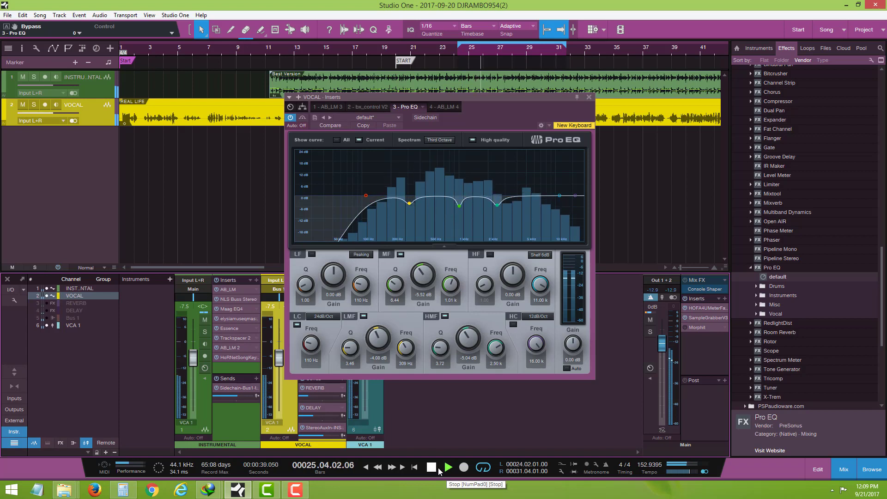
pyautogui.click(437, 467)
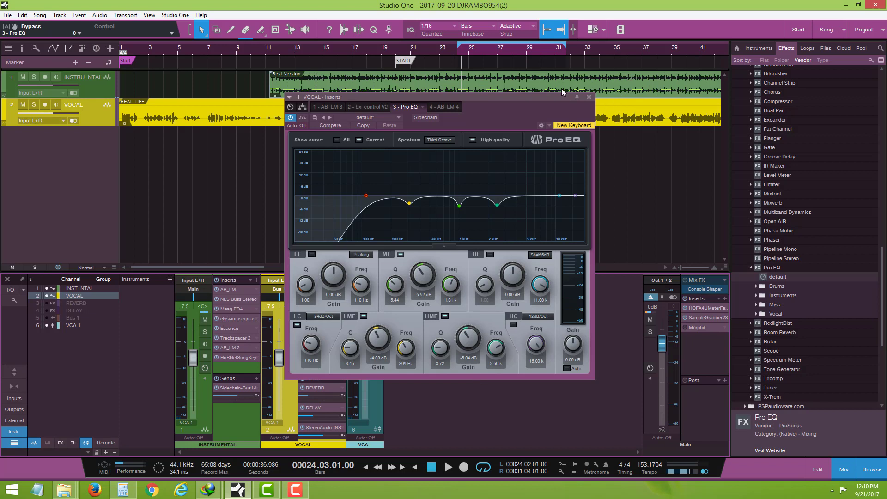
# Step: Close the Pro EQ window and insert the PreSonus Compressor on the VOCAL channel directly after Pro EQ
pyautogui.moveTo(552, 106); pyautogui.dragTo(535, 165)
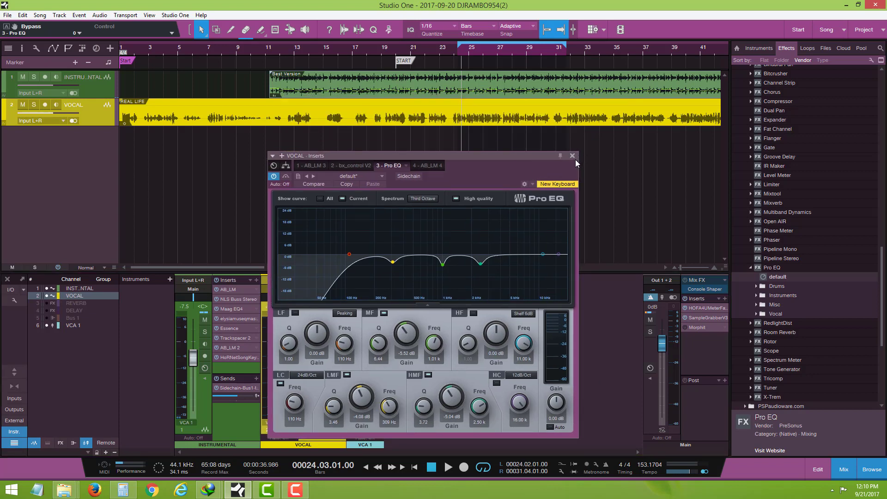
pyautogui.click(571, 155)
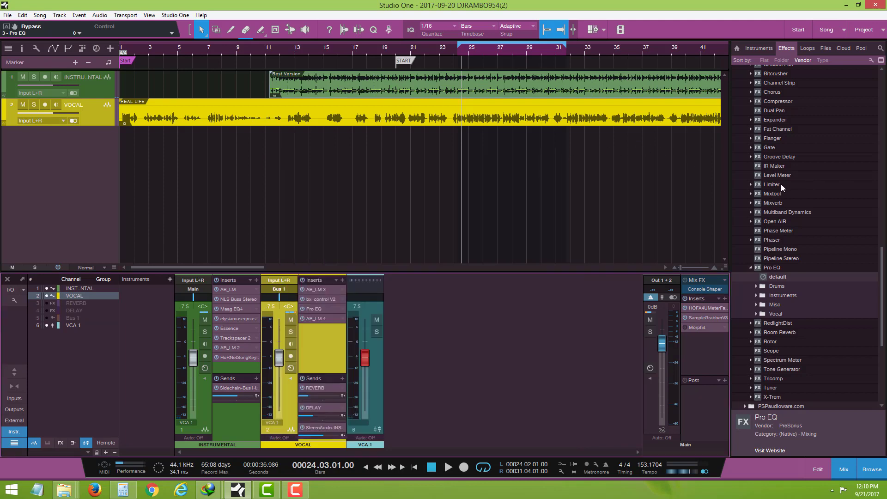
pyautogui.scroll(1, 780, 184)
pyautogui.click(776, 130)
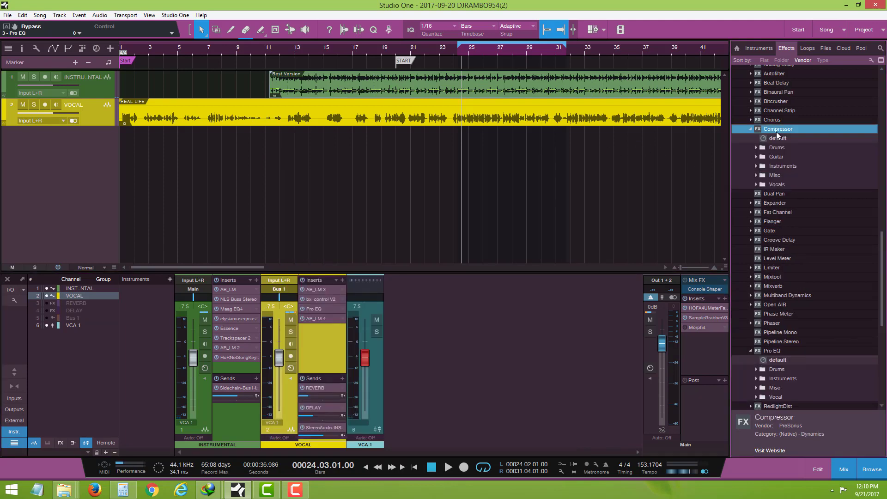
pyautogui.moveTo(776, 131); pyautogui.dragTo(325, 313)
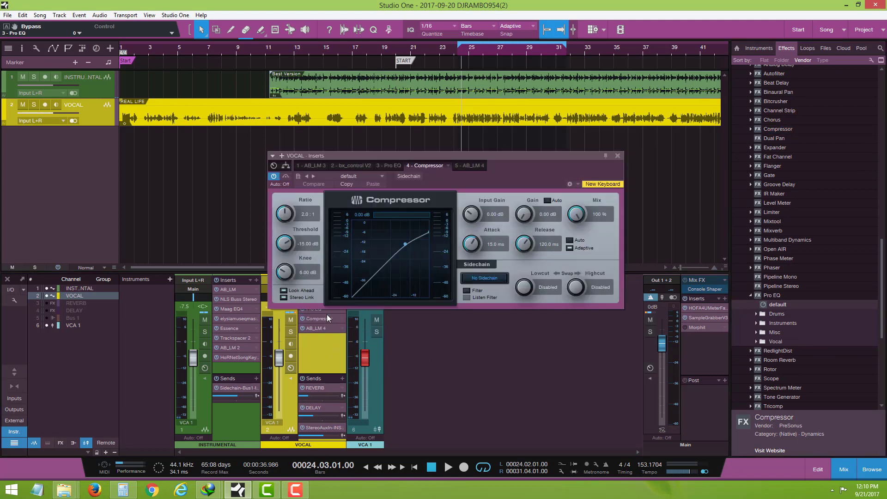
# Step: Play the looped mix and compare the vocal with the default Compressor settings active and bypassed
pyautogui.moveTo(443, 227)
pyautogui.click(448, 468)
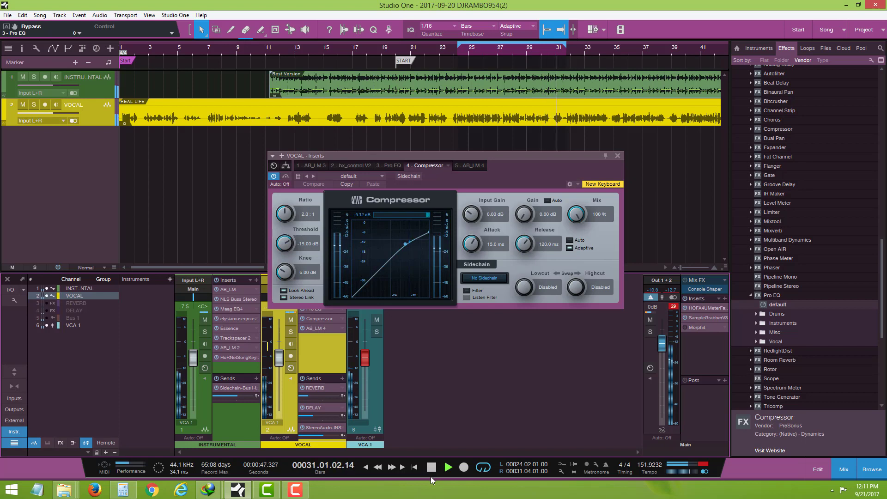
pyautogui.click(286, 176)
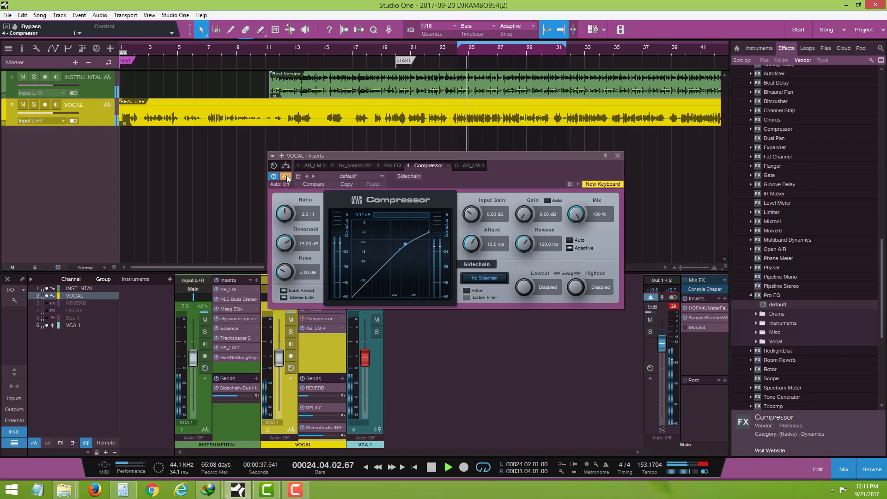
pyautogui.click(286, 176)
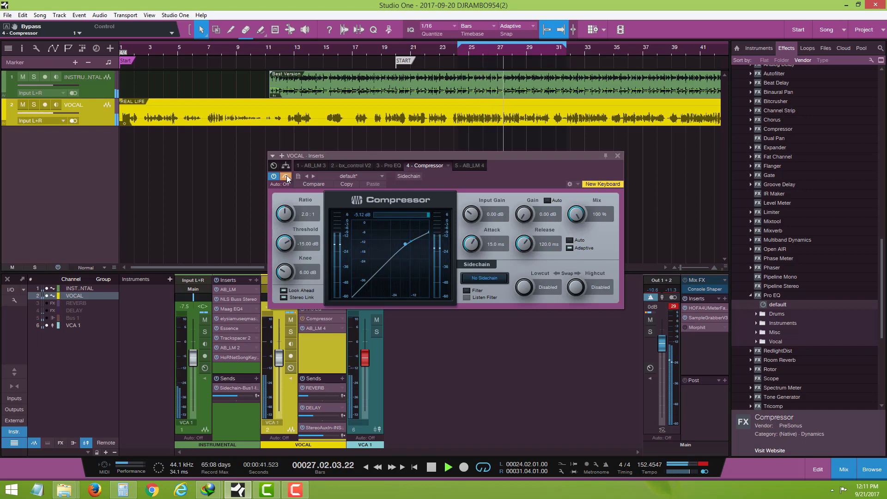
pyautogui.click(286, 175)
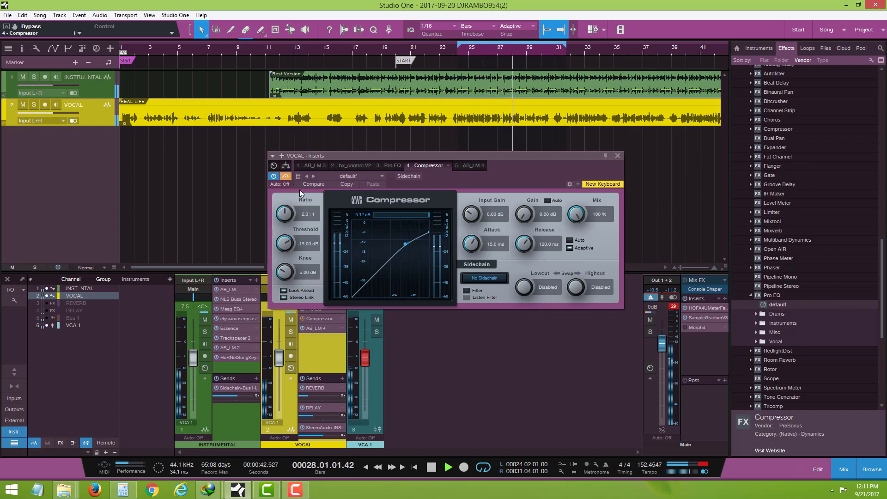
pyautogui.click(431, 467)
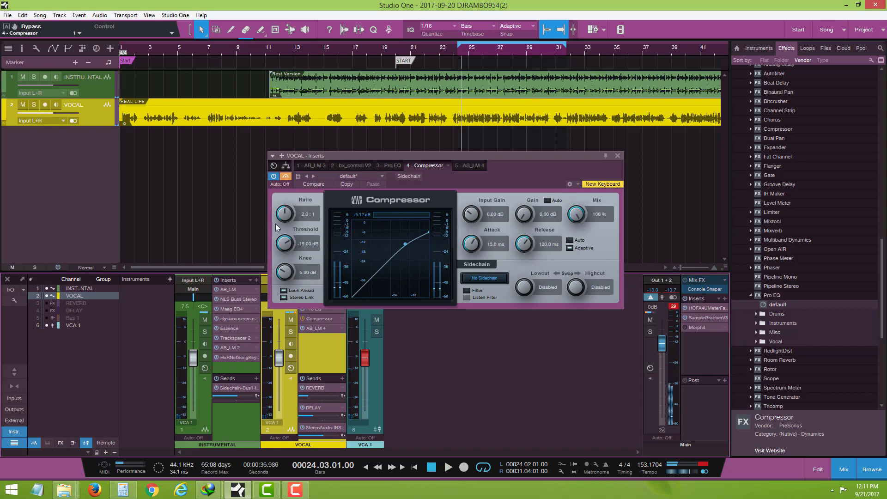
# Step: Set the Compressor's ratio to 3.3:1 and lift its bypass while the mix plays
pyautogui.moveTo(277, 221); pyautogui.dragTo(275, 213)
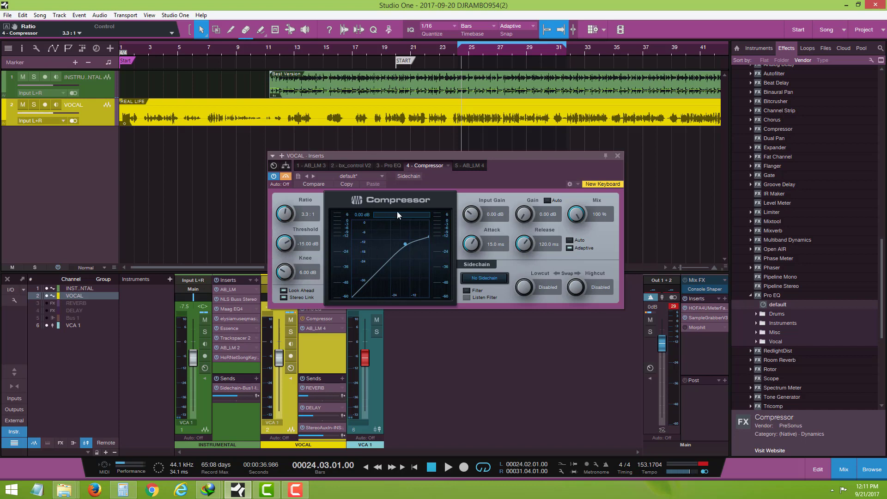
pyautogui.click(448, 468)
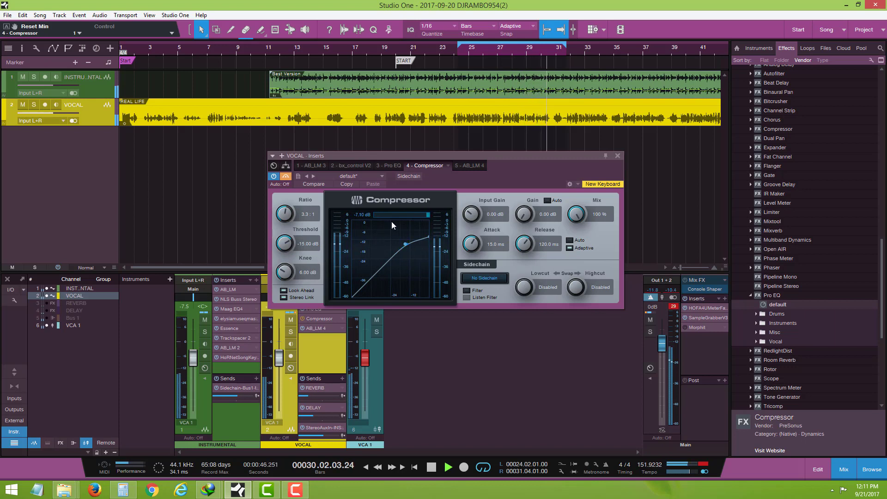
pyautogui.click(287, 176)
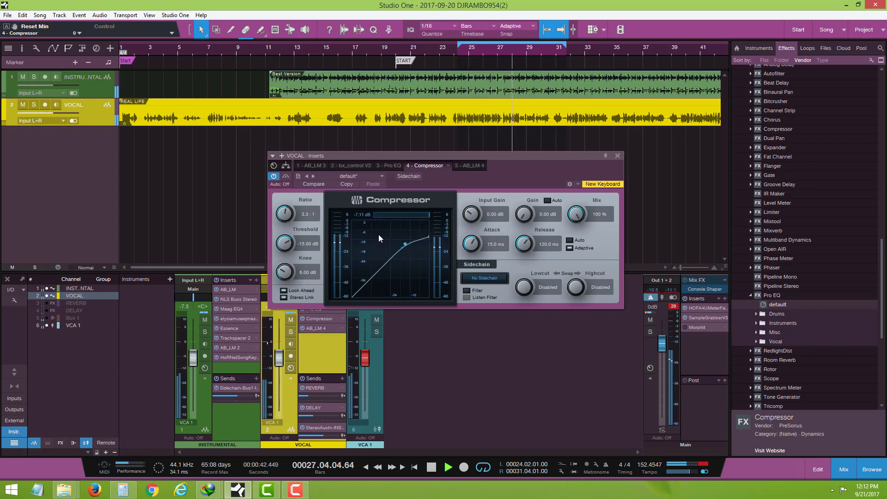
pyautogui.click(432, 468)
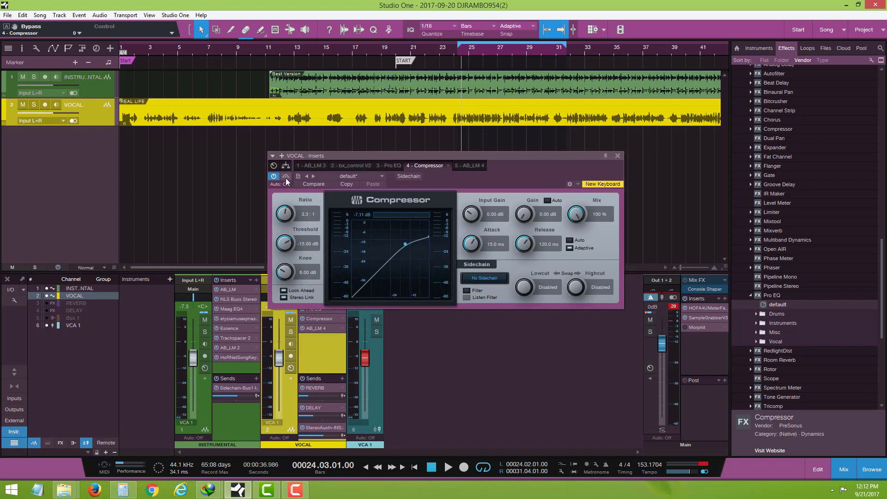
# Step: Compare the looped mix with the Compressor switched off and switched on, playing the section from its start each time
pyautogui.click(270, 177)
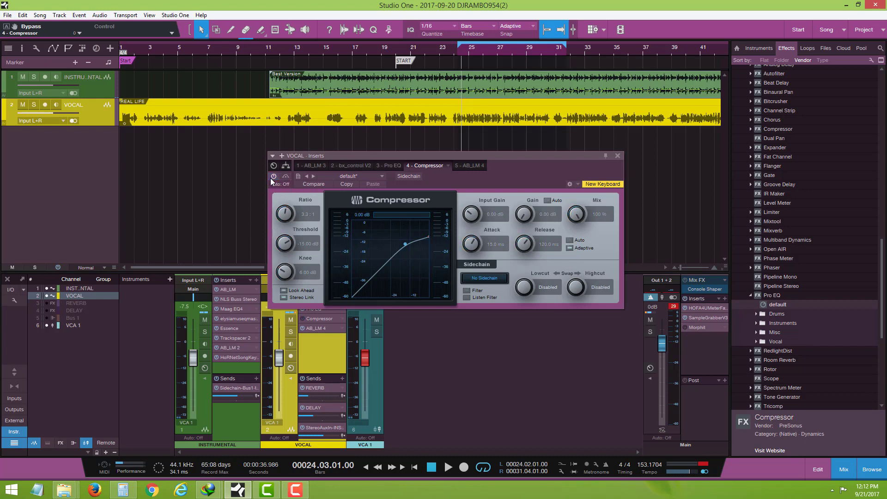
pyautogui.click(444, 469)
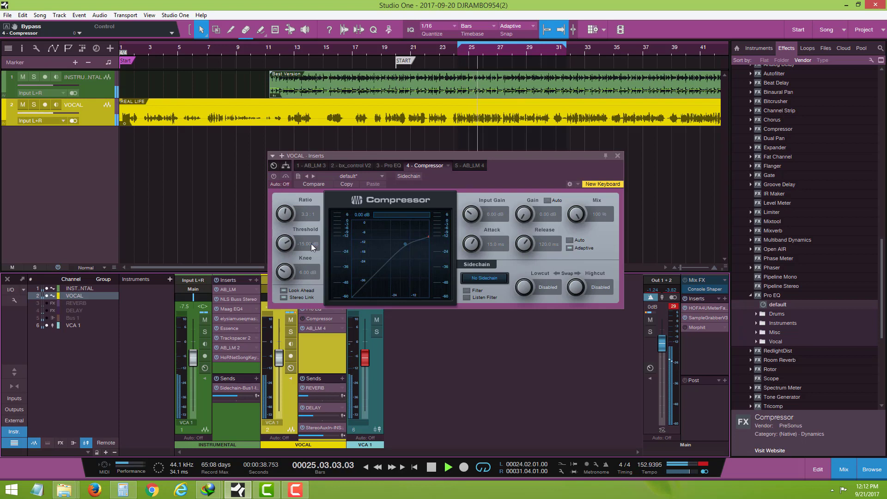
pyautogui.click(431, 468)
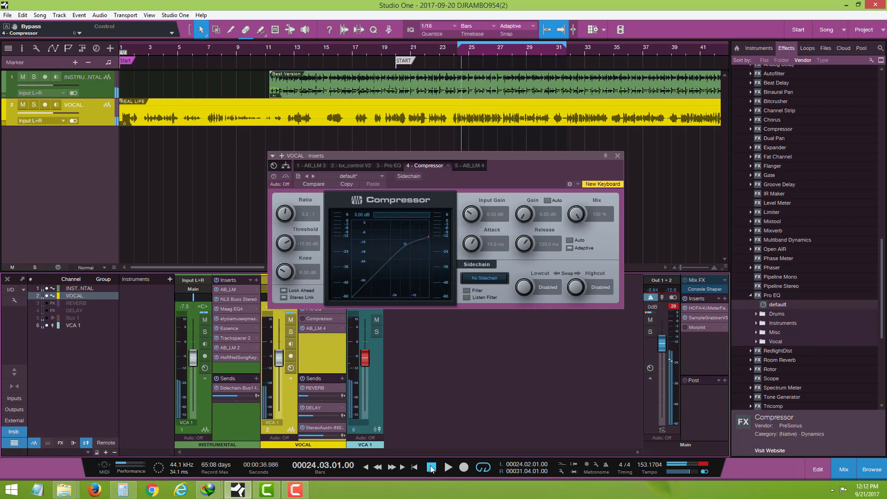
pyautogui.click(274, 176)
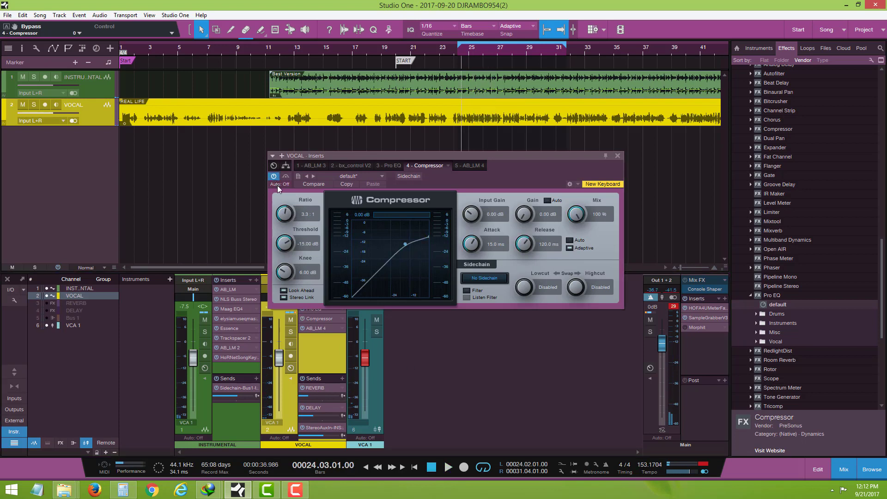
pyautogui.click(448, 467)
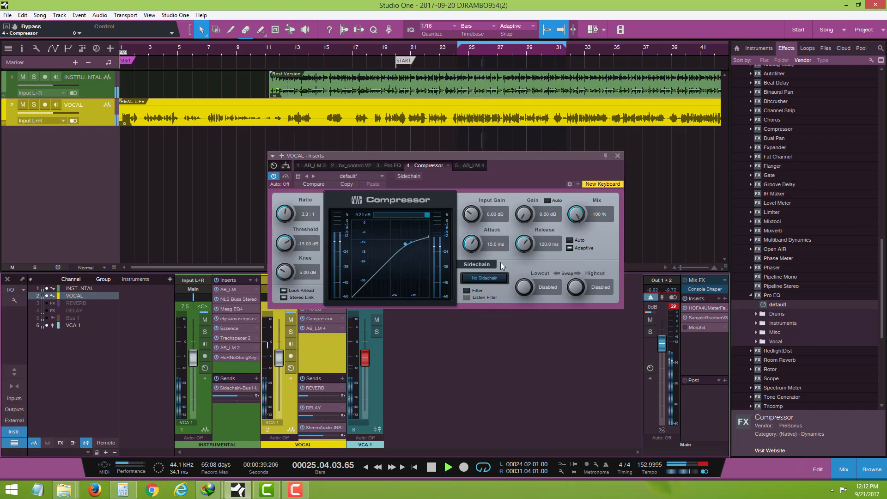
pyautogui.press('space')
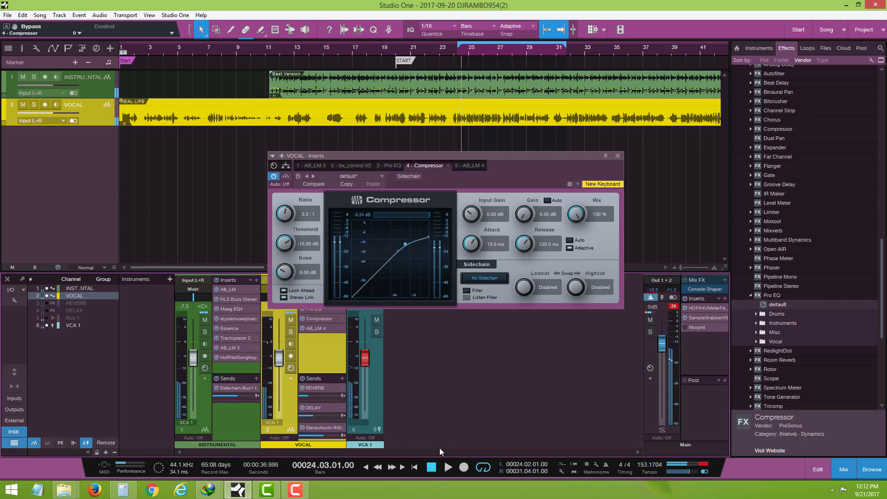
# Step: Enable automatic gain on the Compressor and compare the looped mix with its bypass on and off
pyautogui.click(546, 200)
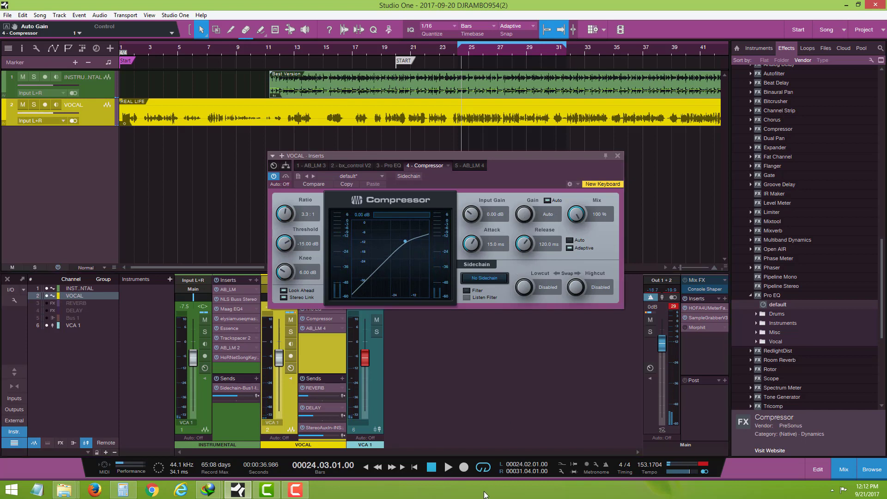
pyautogui.click(446, 468)
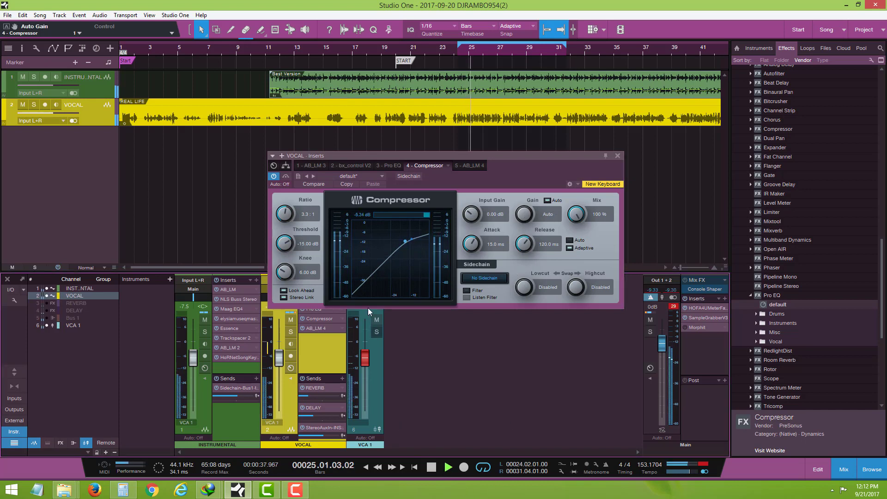
pyautogui.click(286, 177)
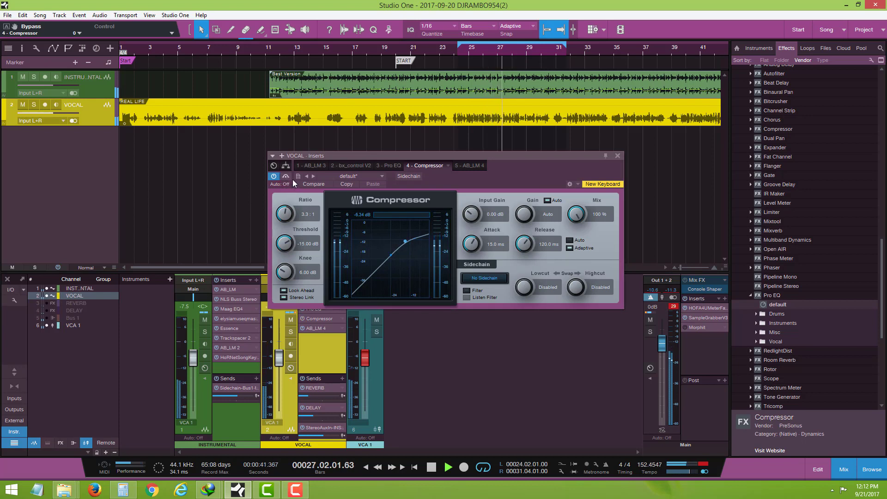
pyautogui.click(286, 179)
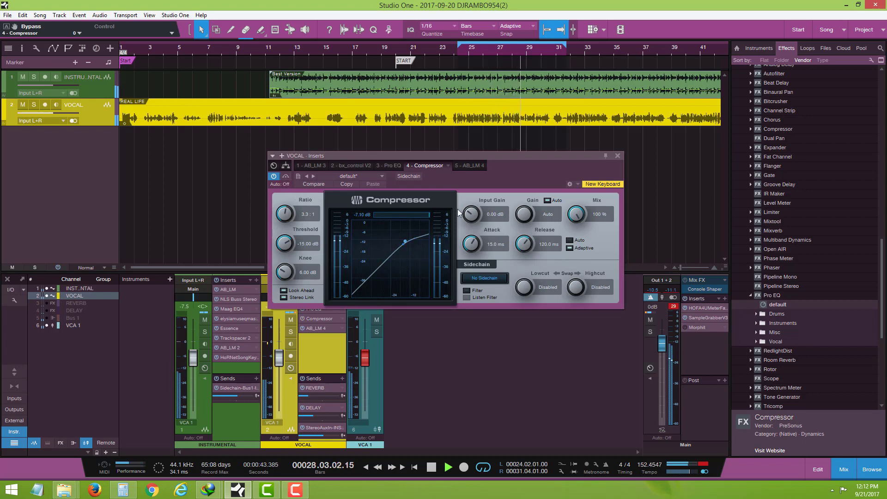
pyautogui.click(287, 176)
pyautogui.click(289, 178)
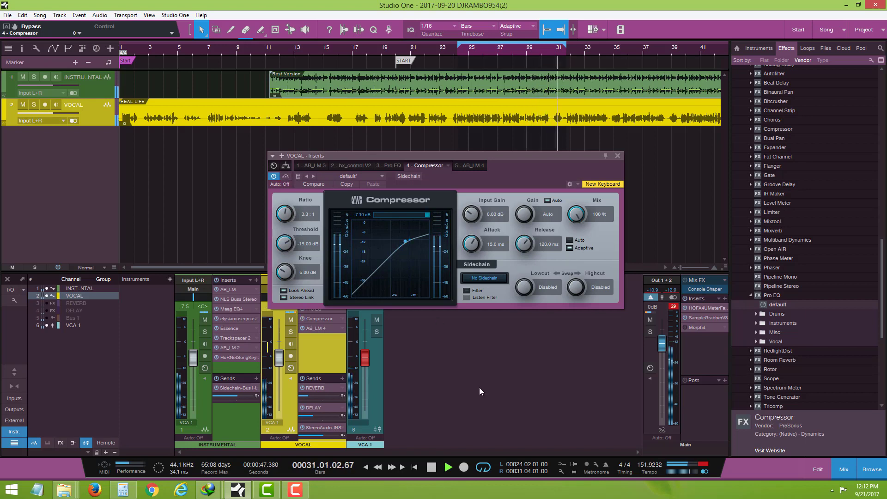
pyautogui.click(431, 467)
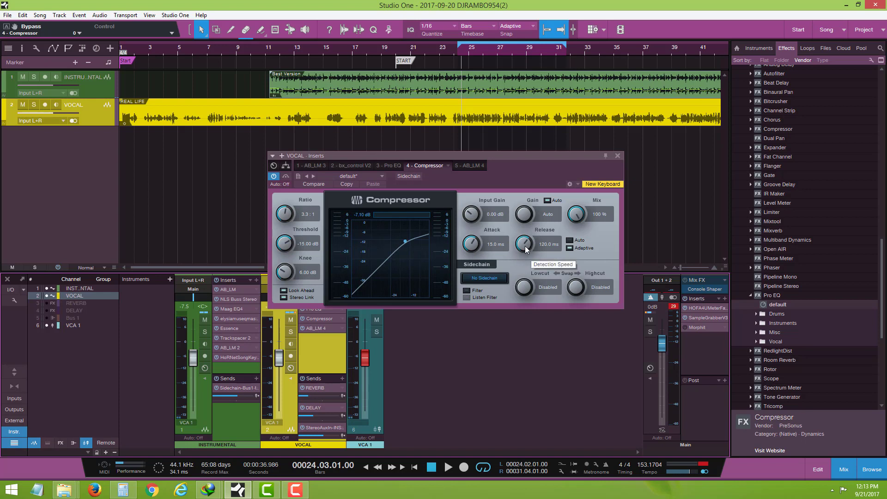
# Step: Lengthen the Compressor's release to 247 ms while auditioning the looped mix, finishing with playback stopped
pyautogui.moveTo(524, 246); pyautogui.dragTo(524, 238)
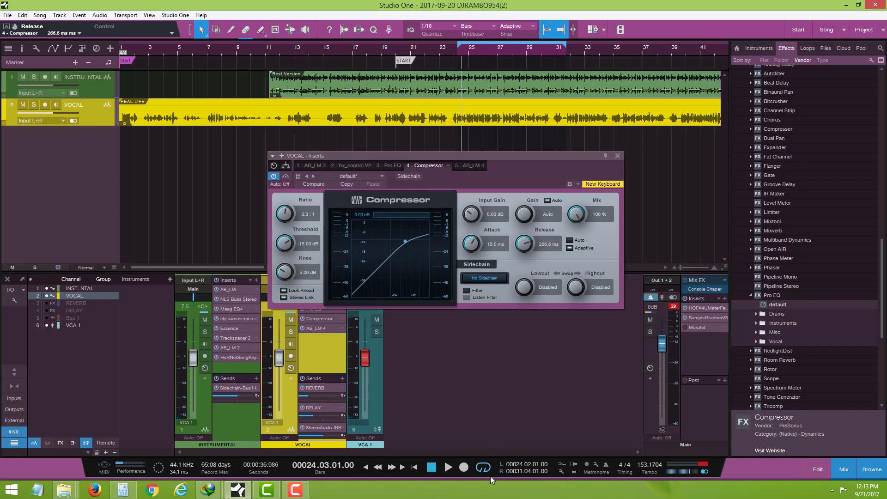
pyautogui.click(447, 467)
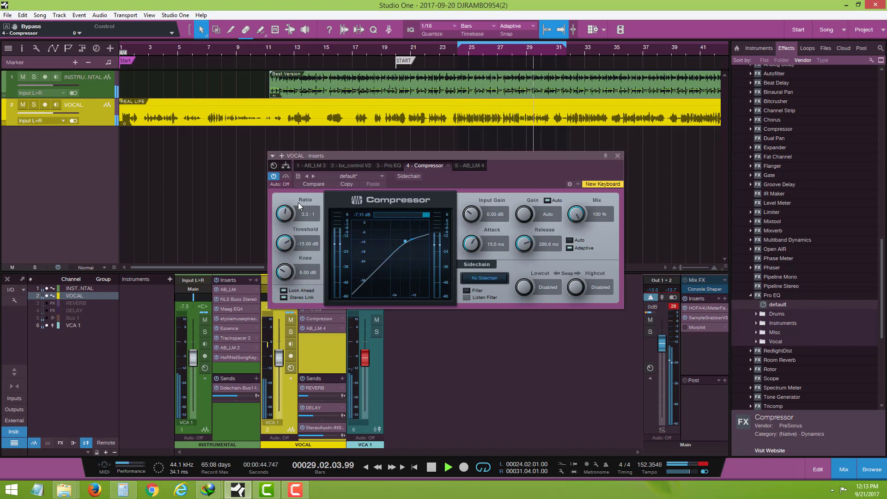
pyautogui.scroll(-1, 526, 248)
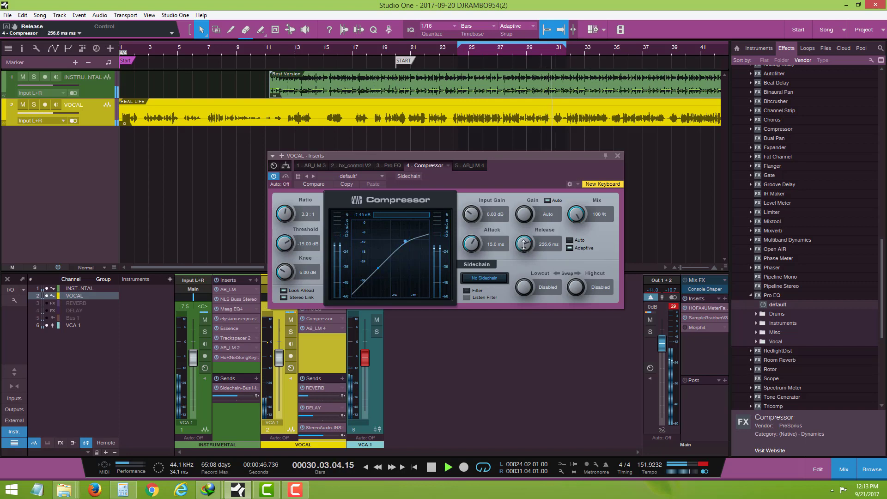
pyautogui.scroll(-1, 525, 248)
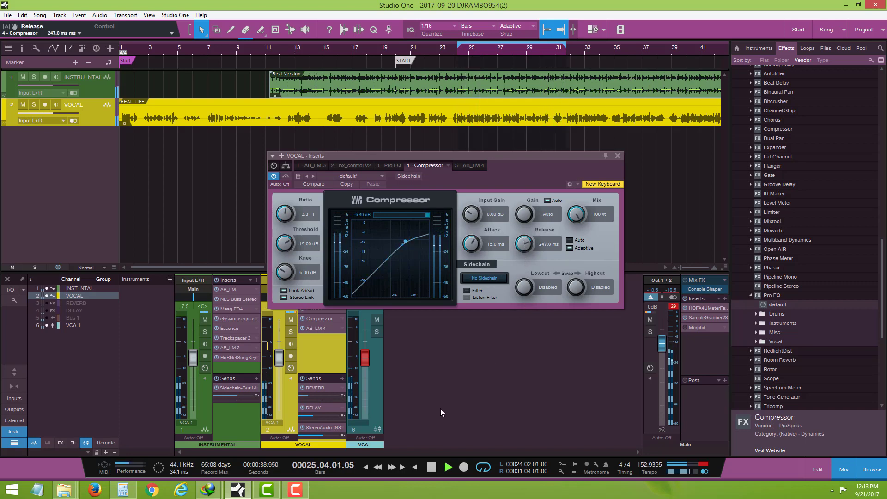
pyautogui.click(430, 465)
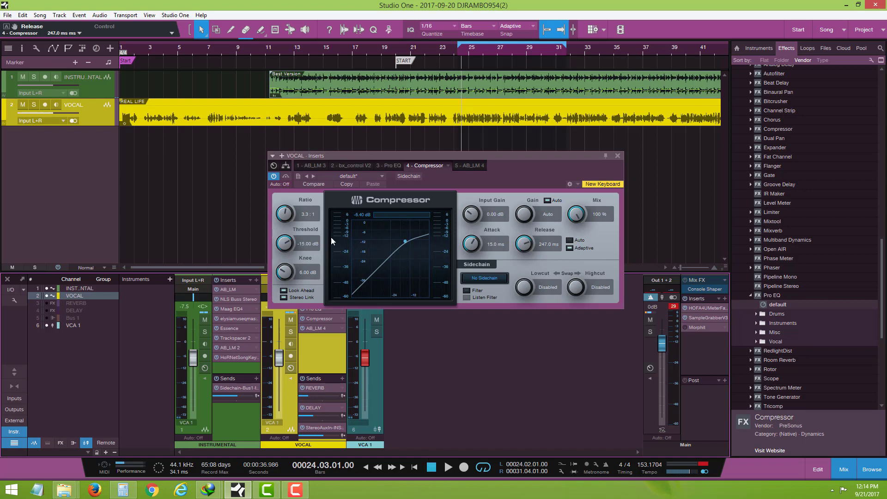
# Step: Close the Compressor window and insert a second Pro EQ on the VOCAL channel directly after the Compressor
pyautogui.click(617, 156)
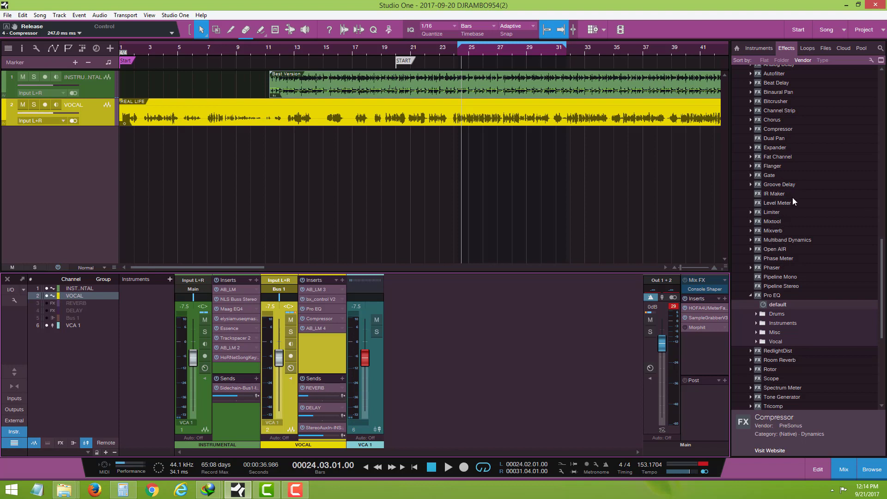
pyautogui.click(772, 294)
pyautogui.moveTo(773, 295); pyautogui.dragTo(328, 323)
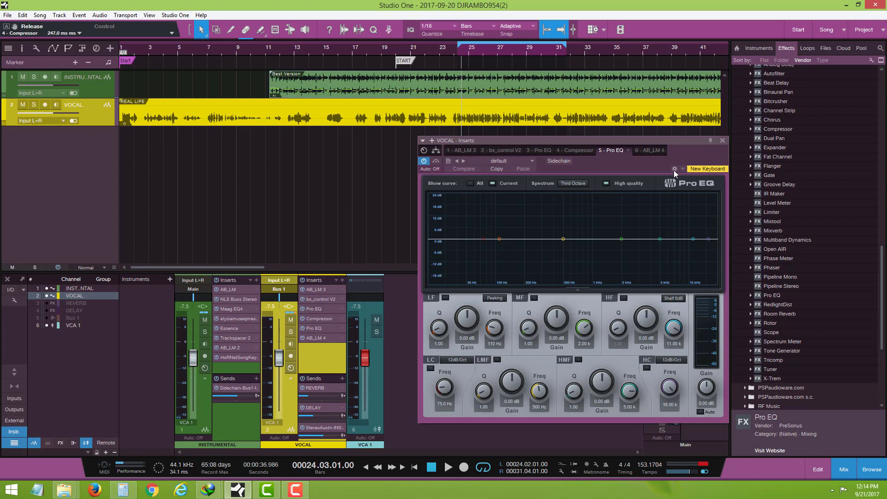
# Step: With the loop playing, enable the second Pro EQ's HF band as a 12 dB shelf boosting 4.32 dB at 7.52 kHz, Q 0.87
pyautogui.click(448, 468)
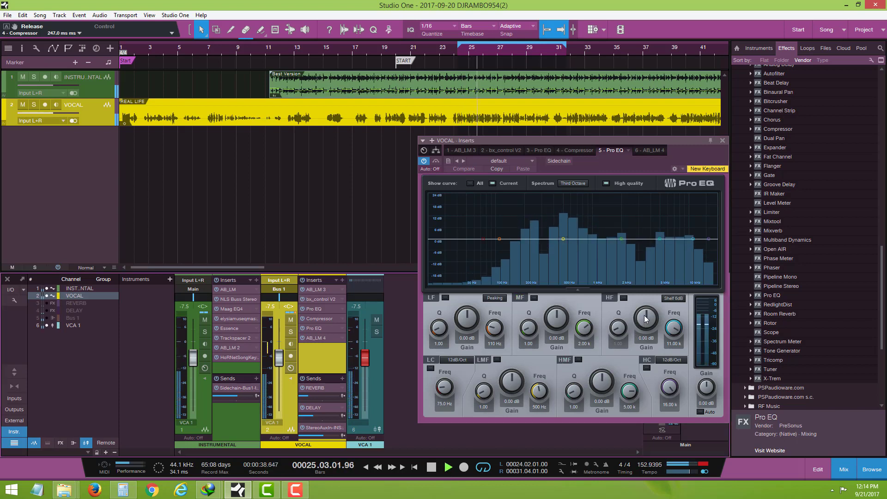
pyautogui.click(623, 297)
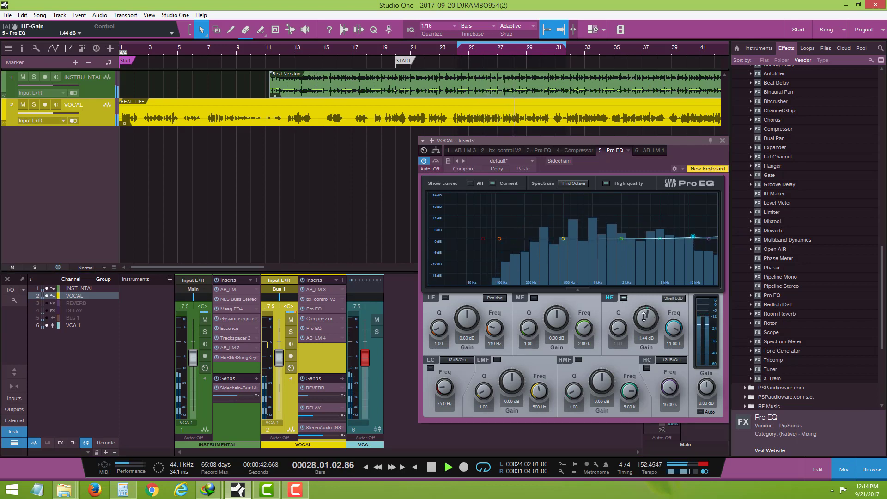
pyautogui.moveTo(655, 316); pyautogui.dragTo(672, 333)
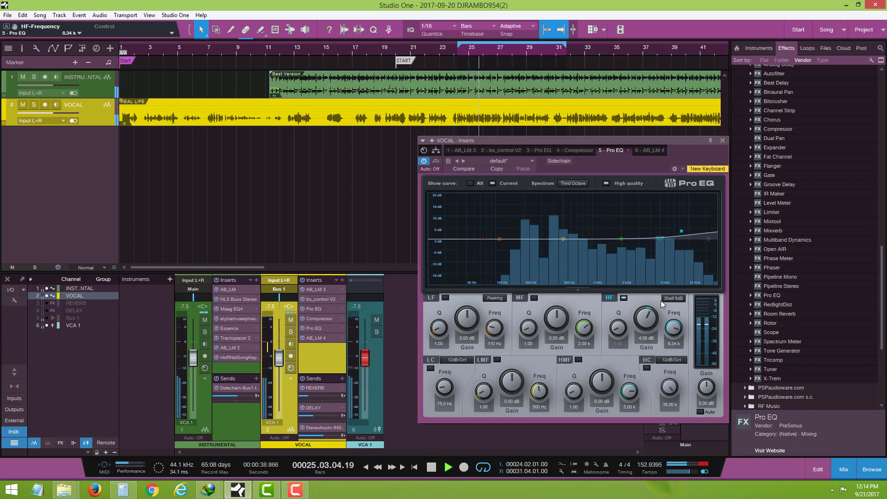
pyautogui.click(672, 298)
pyautogui.click(683, 327)
pyautogui.moveTo(619, 328); pyautogui.dragTo(671, 329)
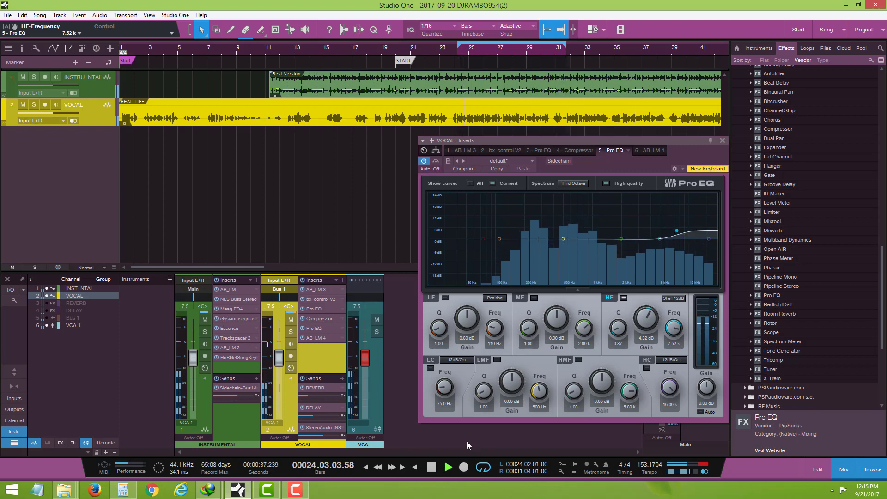
# Step: Enable the second Pro EQ's low-cut filter and raise its frequency to 86.1 Hz
pyautogui.click(430, 368)
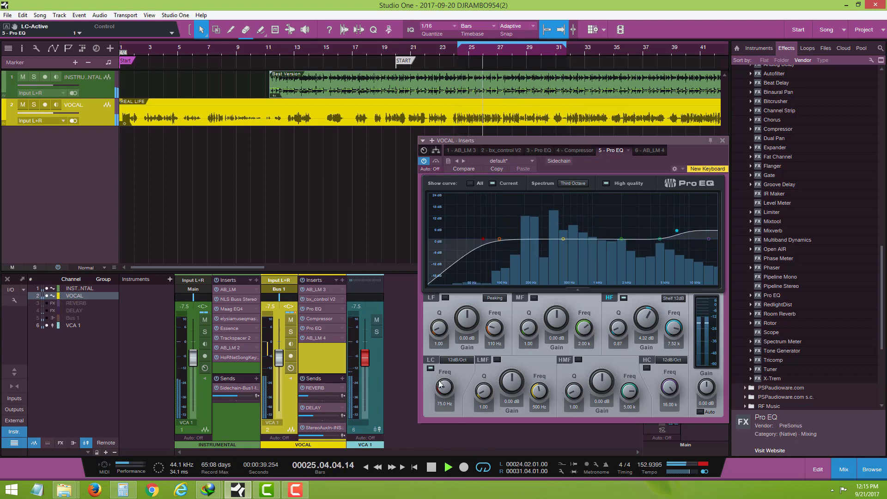
pyautogui.scroll(2, 439, 392)
pyautogui.scroll(1, 434, 400)
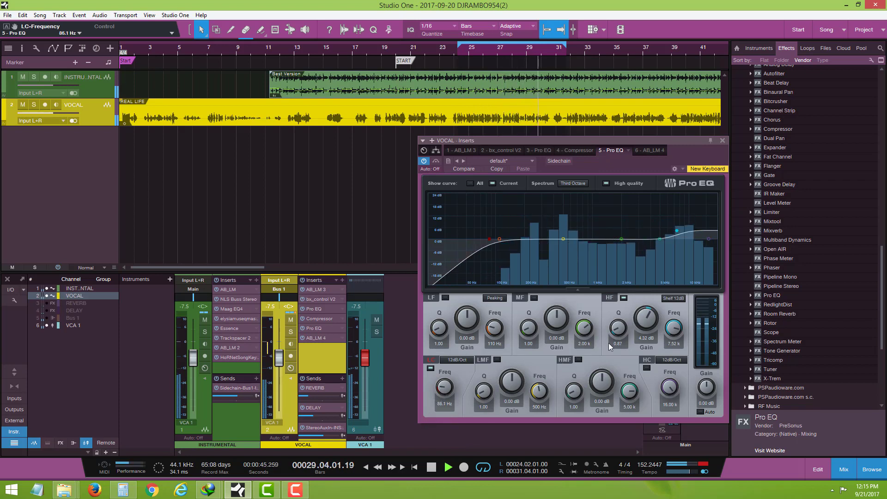
# Step: Boost the second Pro EQ's HMF band by about 2.8 dB at 3.93 kHz with a Q of about 4
pyautogui.moveTo(597, 381); pyautogui.dragTo(573, 386)
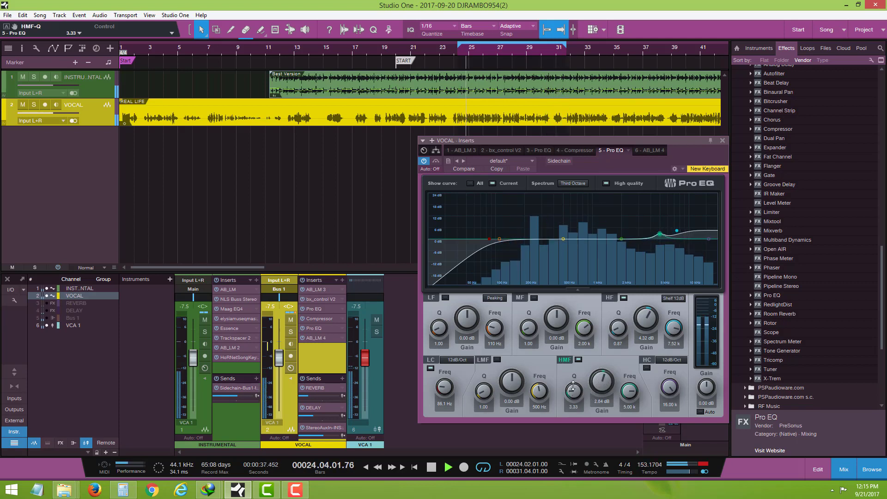
pyautogui.moveTo(628, 390); pyautogui.dragTo(626, 392)
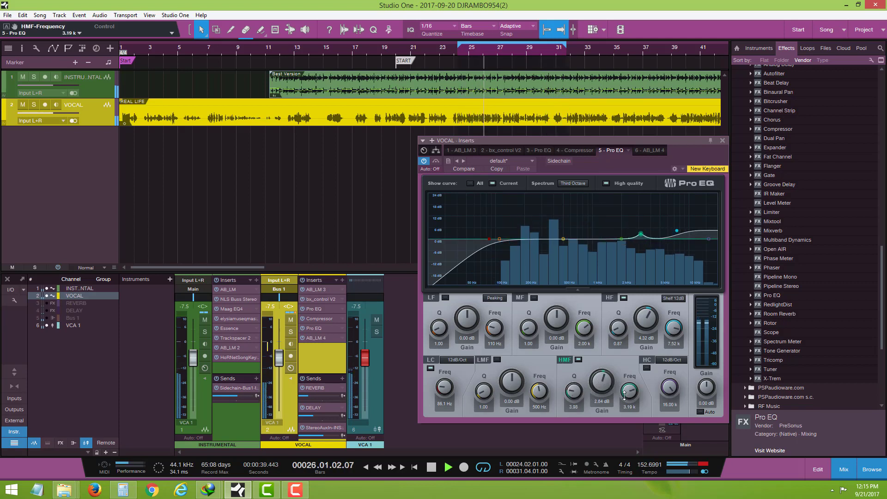
pyautogui.moveTo(626, 391); pyautogui.dragTo(622, 393)
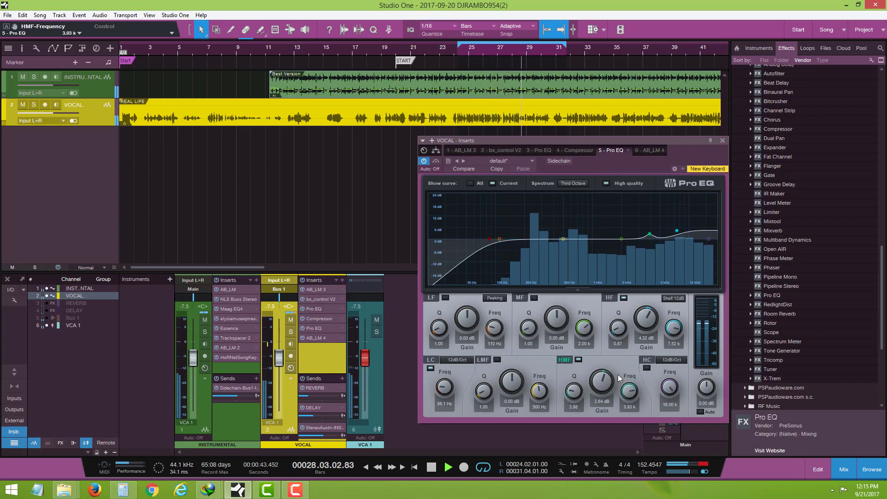
# Step: Compare the looped mix with the second Pro EQ switched off and on, leaving it active and playback stopped
pyautogui.click(424, 161)
pyautogui.click(424, 161)
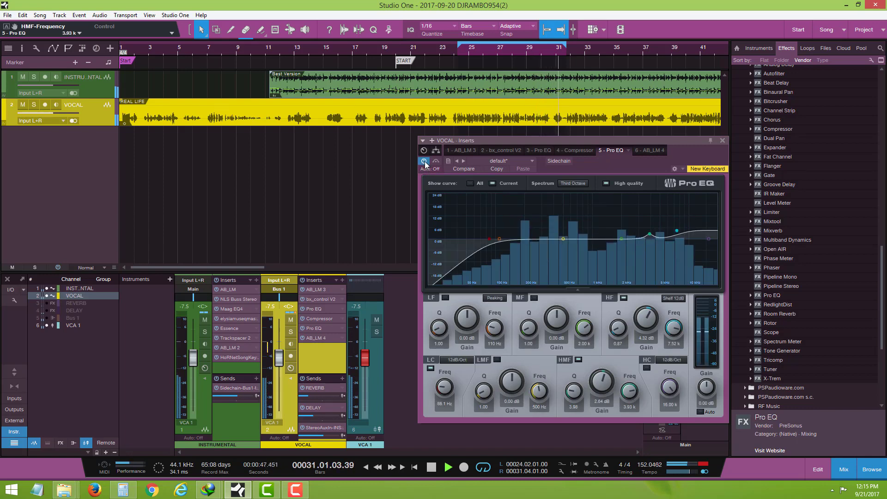
pyautogui.click(433, 468)
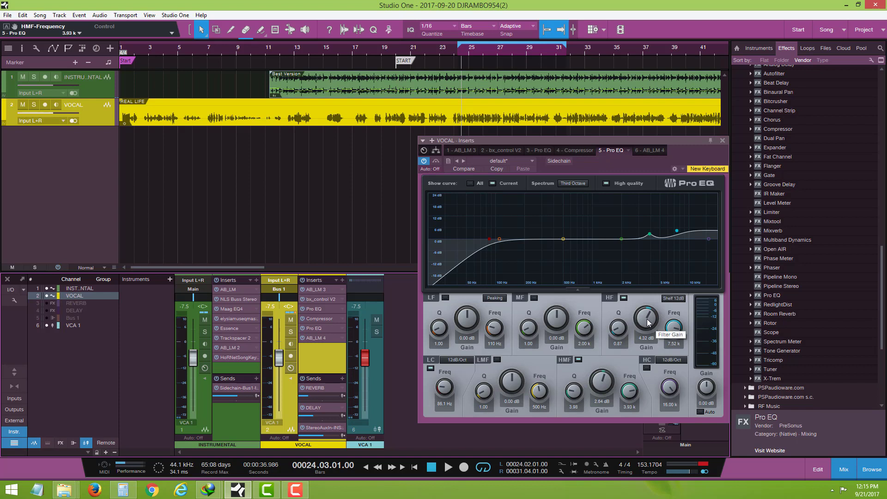
pyautogui.click(424, 161)
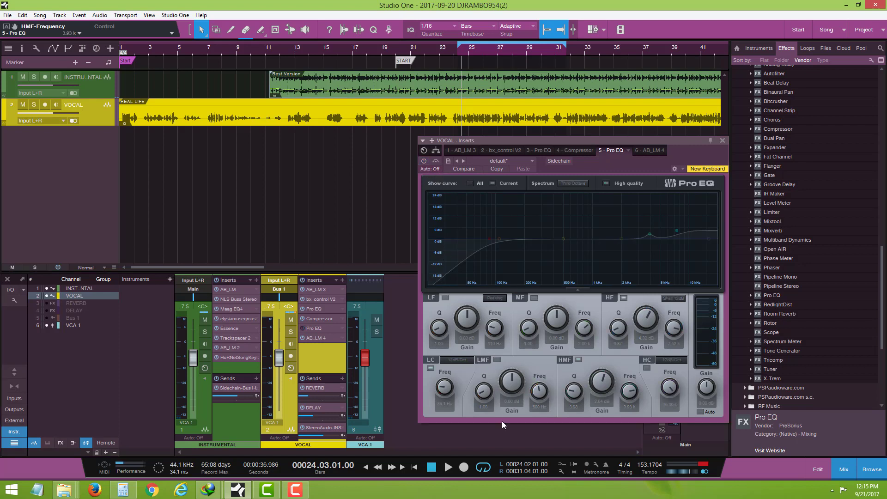
pyautogui.click(448, 468)
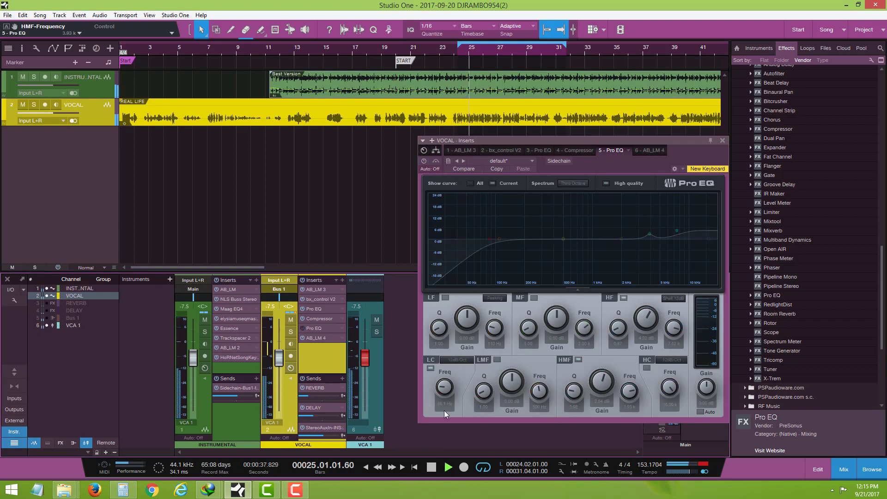
pyautogui.click(422, 162)
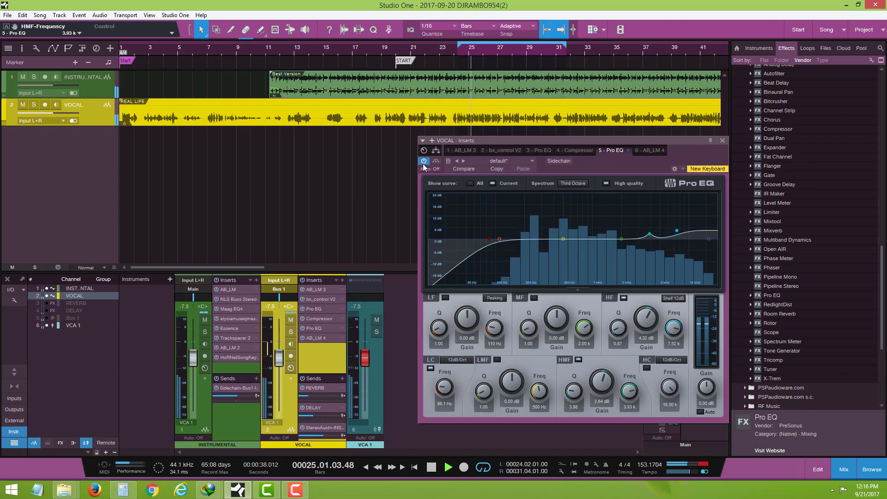
pyautogui.click(423, 163)
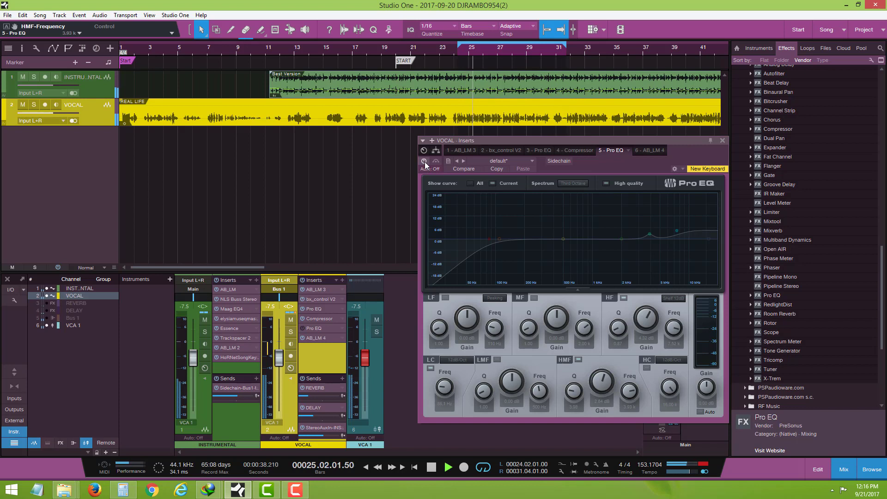
pyautogui.click(424, 161)
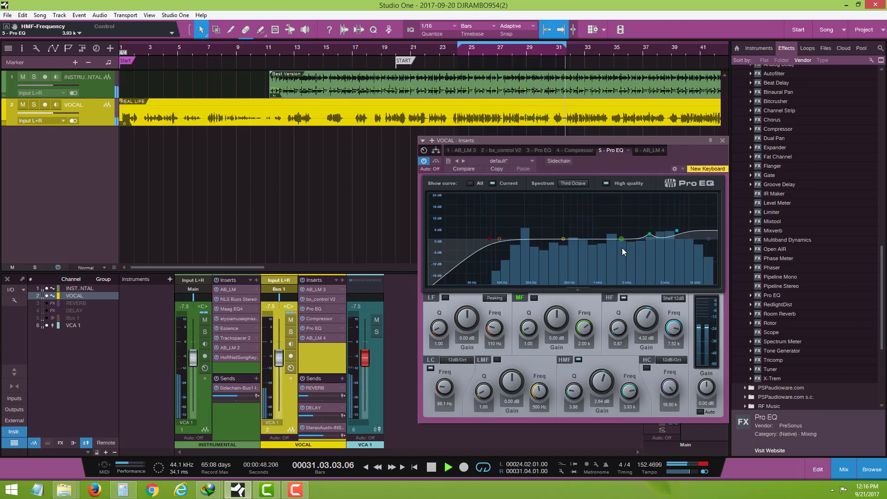
pyautogui.click(430, 467)
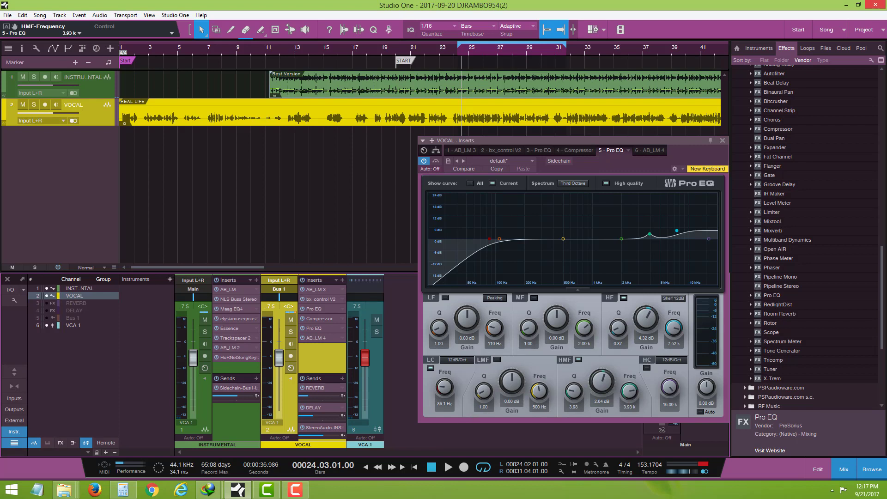
pyautogui.moveTo(884, 2)
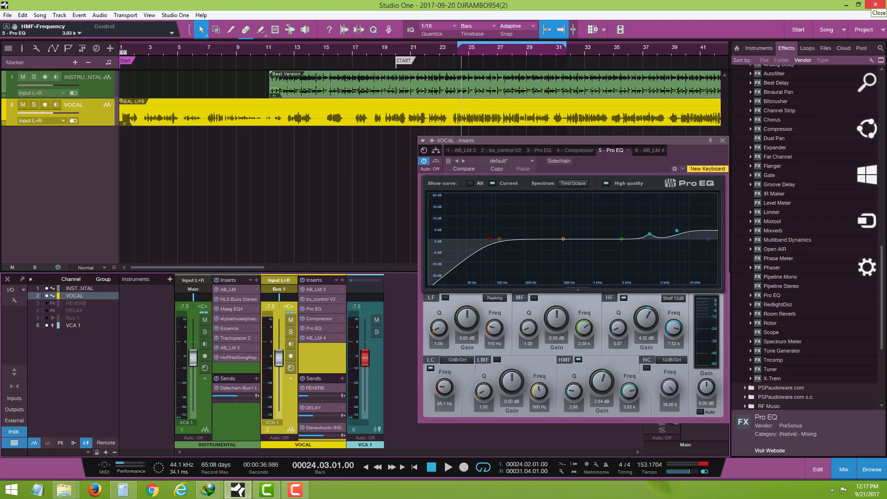